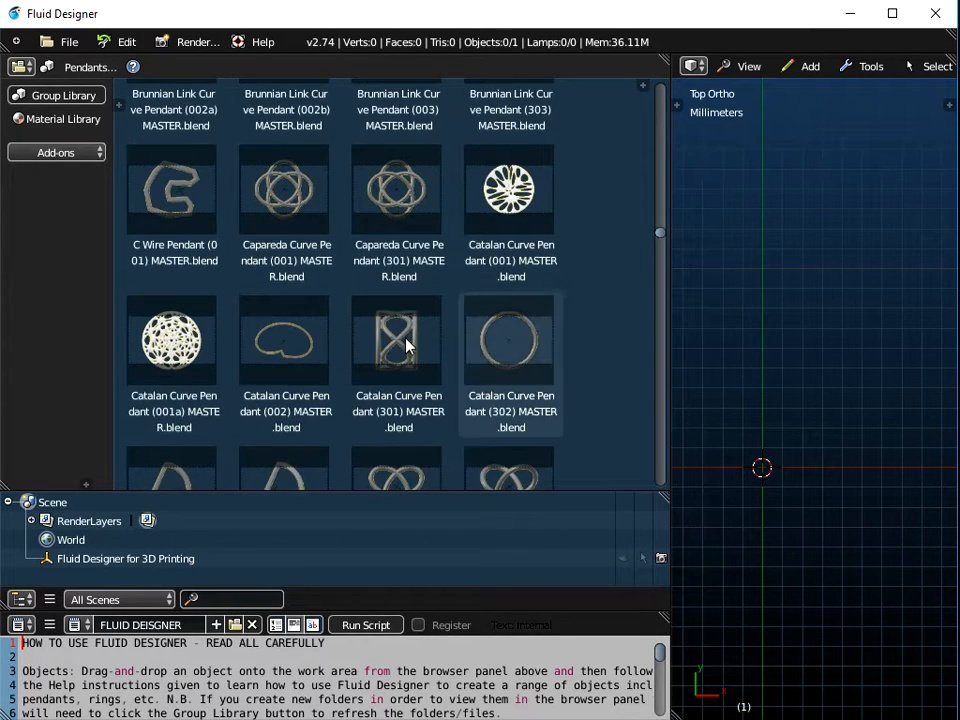
- Load the Celtic Knot Pendant 4-Leaf (002) MASTER from the pendants library into the work area
{"action": "scroll", "coordinate": [375, 360], "scroll_direction": "down", "scroll_amount": 10}
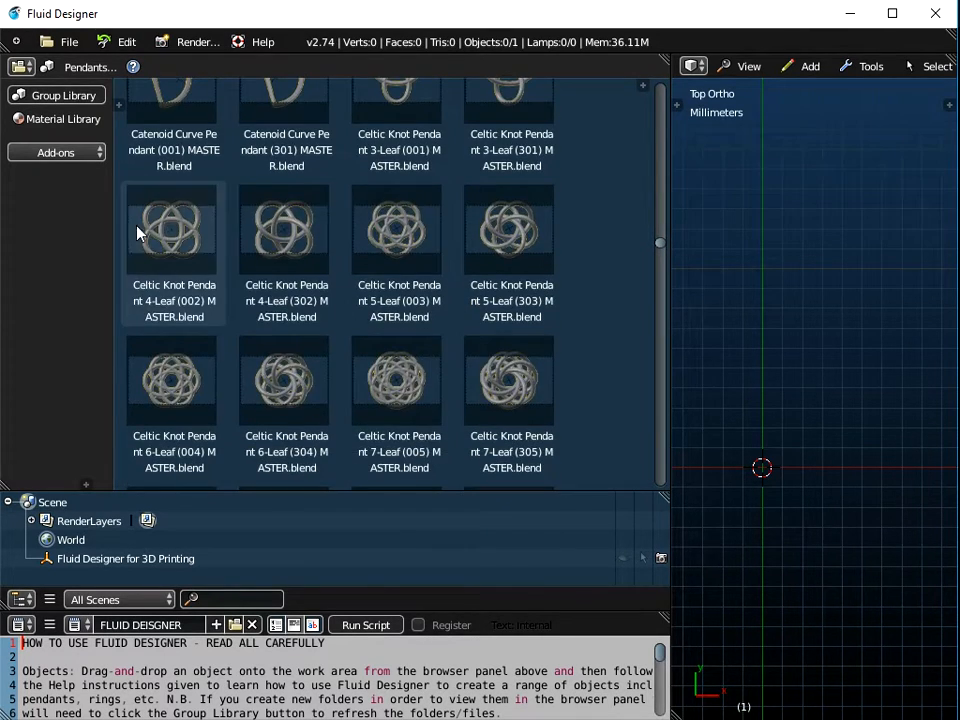
{"action": "left_click", "coordinate": [188, 215]}
{"action": "left_click_drag", "start_coordinate": [169, 242], "coordinate": [697, 333]}
- Examine the four-leaf knot pendant's overlapping strands and crossings up close, as well as its overall shape
{"action": "scroll", "coordinate": [471, 407], "scroll_direction": "down", "scroll_amount": 5}
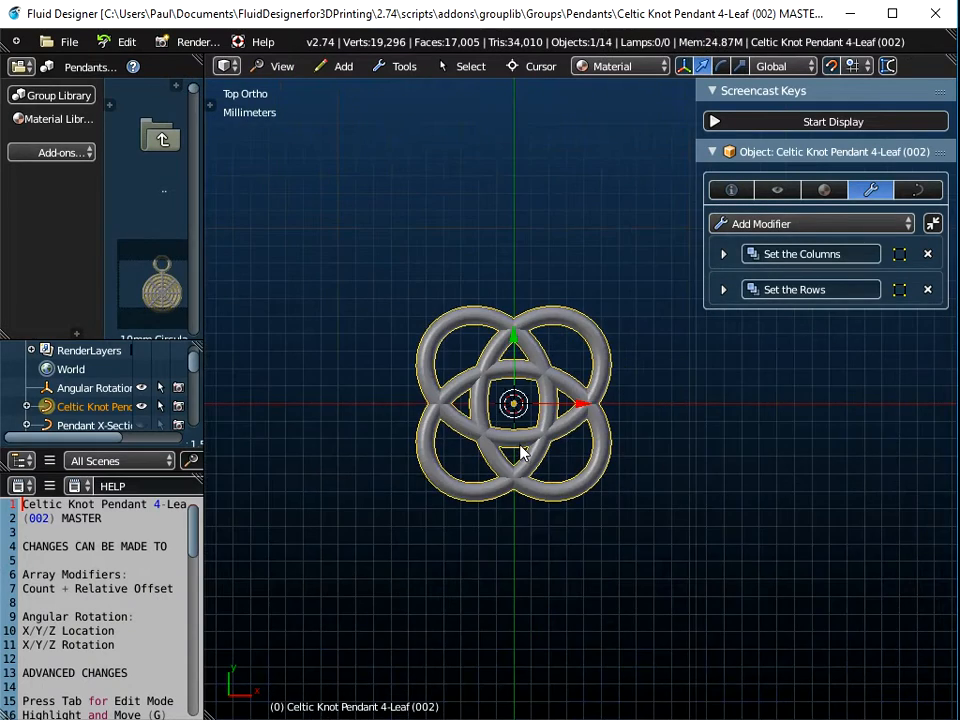
{"action": "scroll", "coordinate": [495, 446], "scroll_direction": "up", "scroll_amount": 8}
{"action": "scroll", "coordinate": [505, 468], "scroll_direction": "up", "scroll_amount": 2}
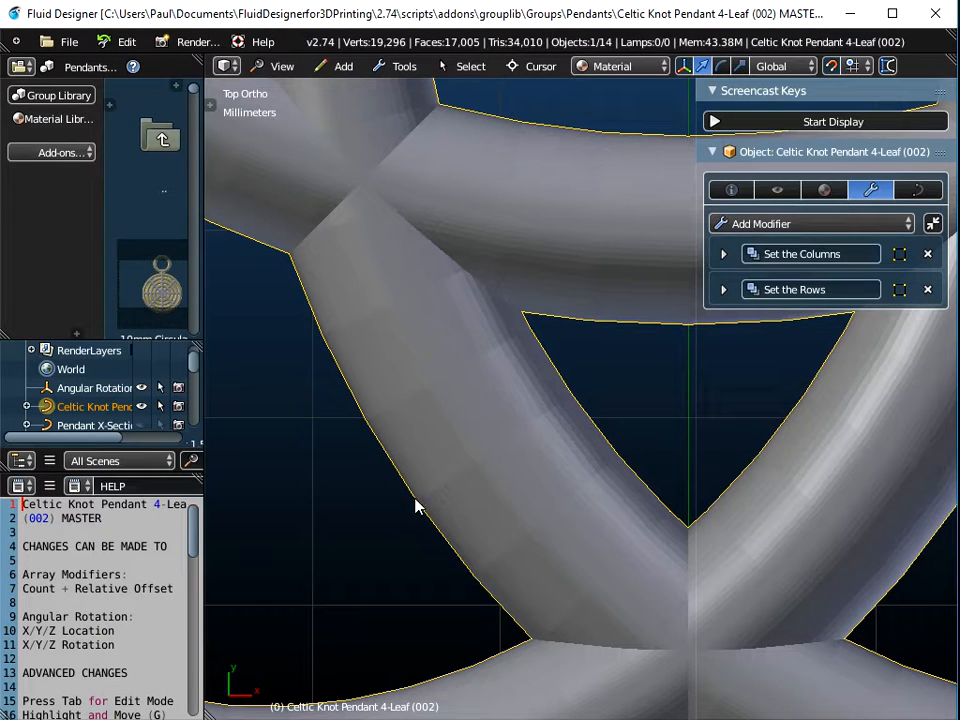
{"action": "scroll", "coordinate": [433, 505], "scroll_direction": "down", "scroll_amount": 4}
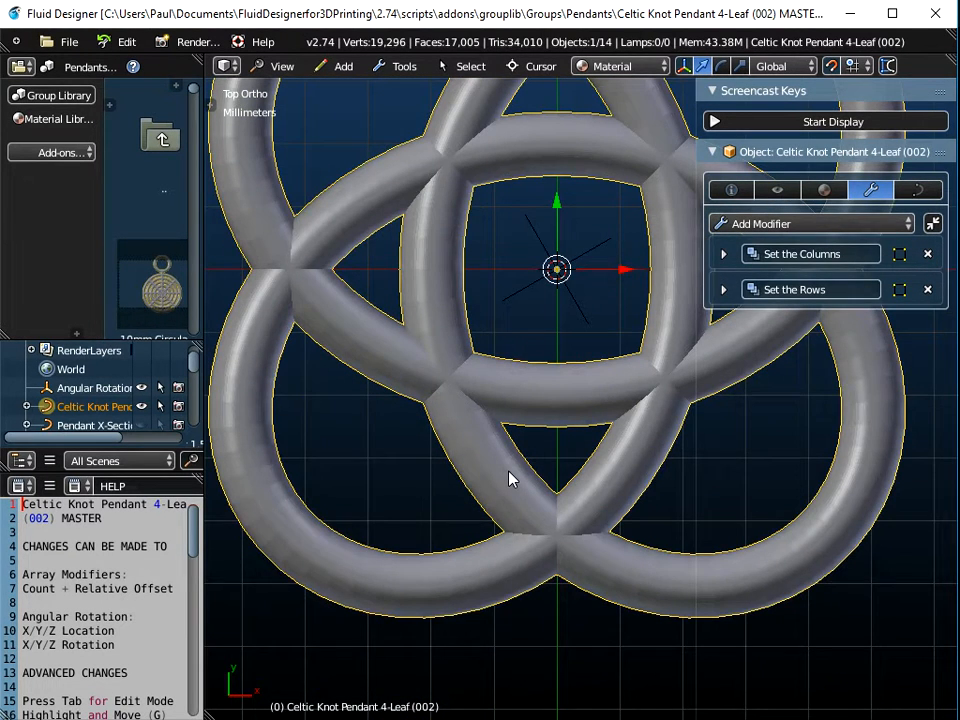
{"action": "scroll", "coordinate": [508, 478], "scroll_direction": "down", "scroll_amount": 2}
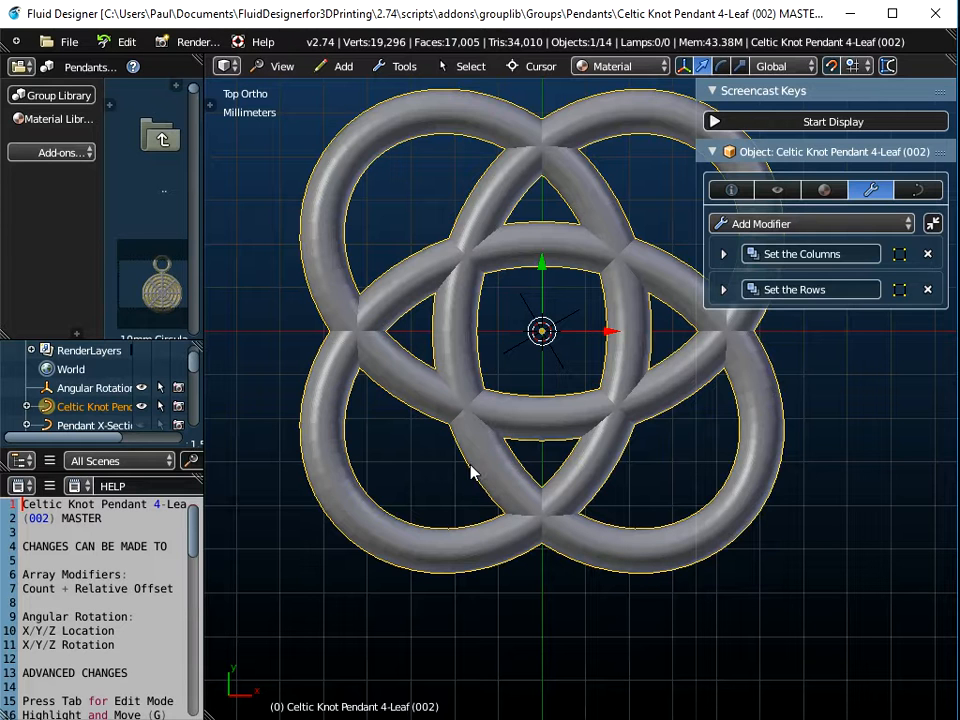
{"action": "scroll", "coordinate": [472, 472], "scroll_direction": "up", "scroll_amount": 4}
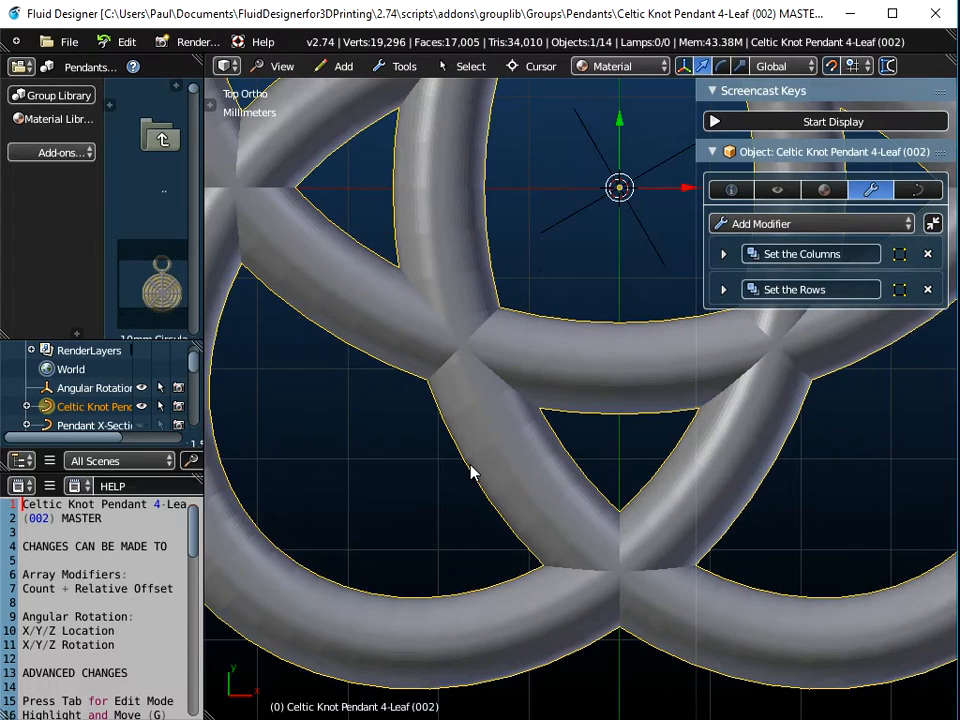
{"action": "scroll", "coordinate": [472, 472], "scroll_direction": "down", "scroll_amount": 5}
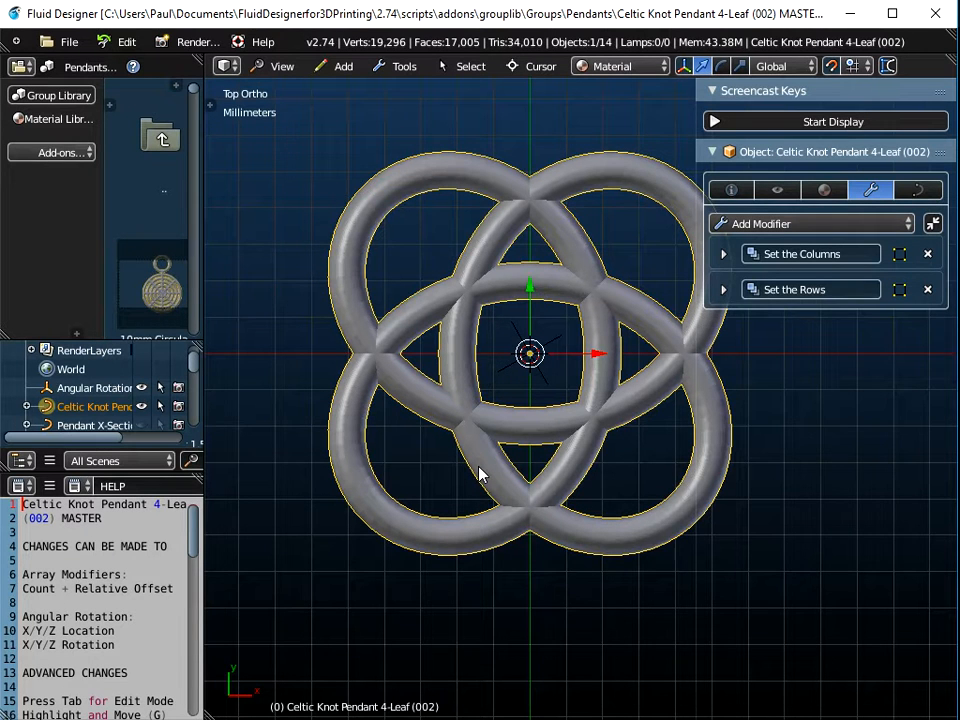
{"action": "scroll", "coordinate": [479, 475], "scroll_direction": "up", "scroll_amount": 1}
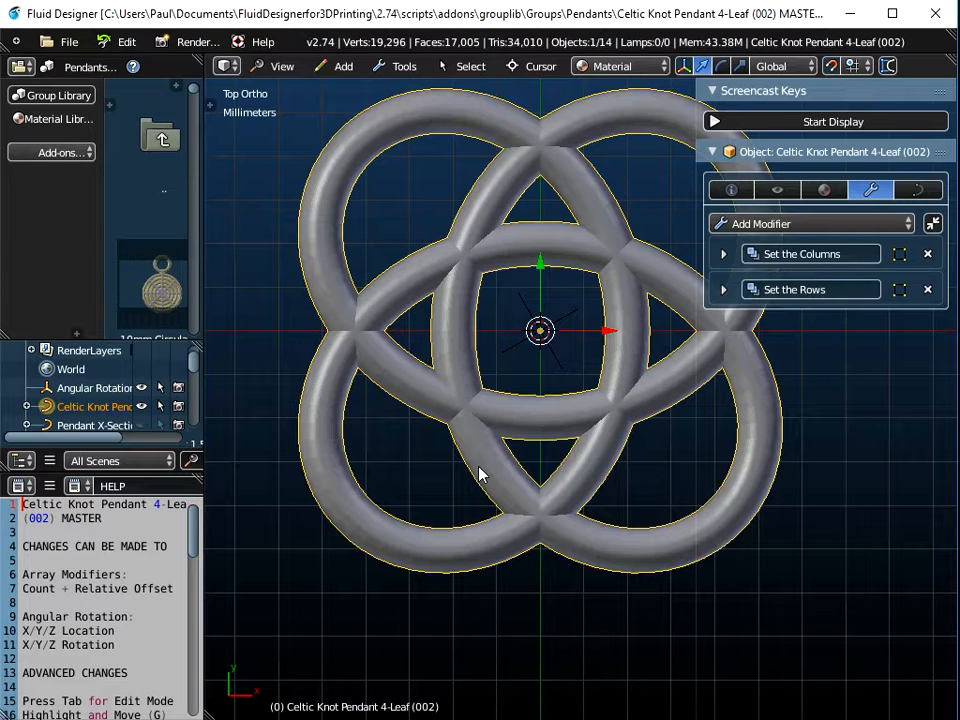
{"action": "scroll", "coordinate": [479, 475], "scroll_direction": "up", "scroll_amount": 7}
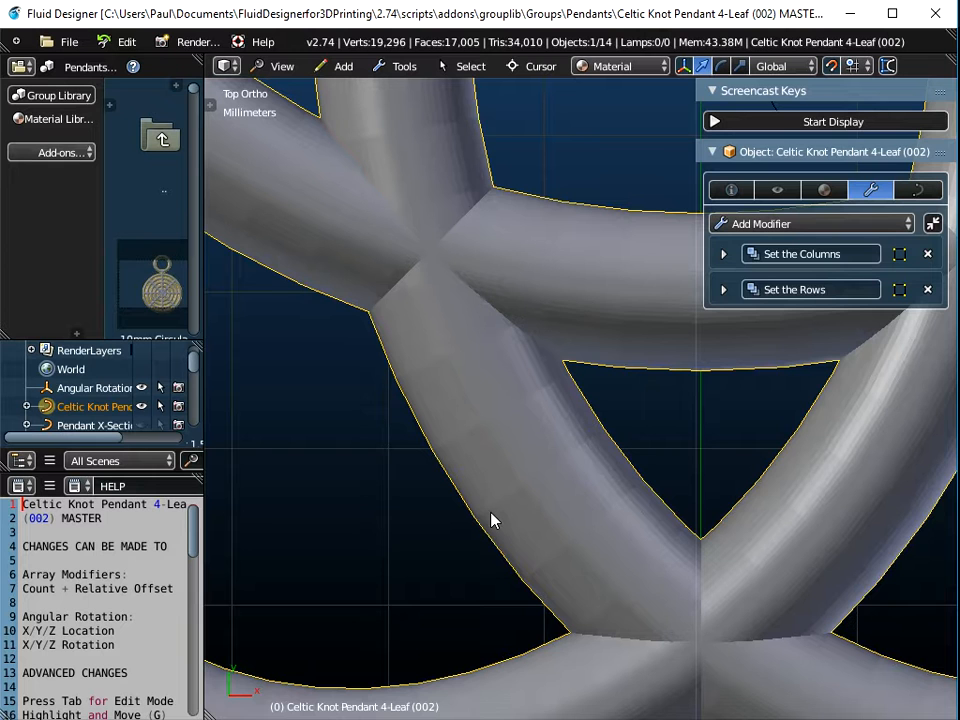
{"action": "scroll", "coordinate": [491, 520], "scroll_direction": "down", "scroll_amount": 2}
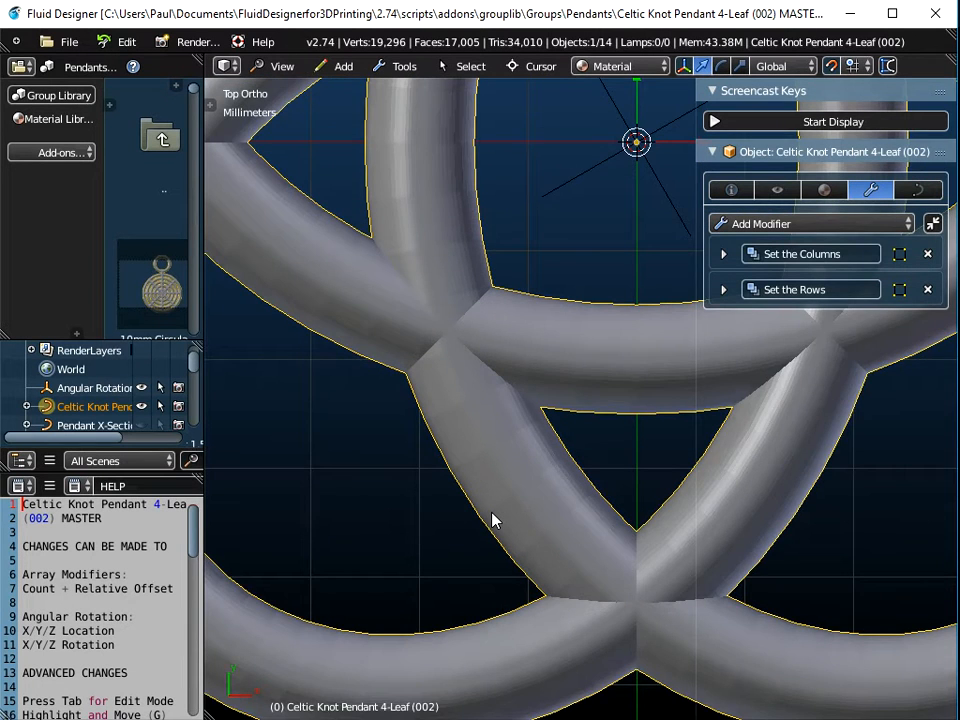
{"action": "scroll", "coordinate": [491, 520], "scroll_direction": "down", "scroll_amount": 10}
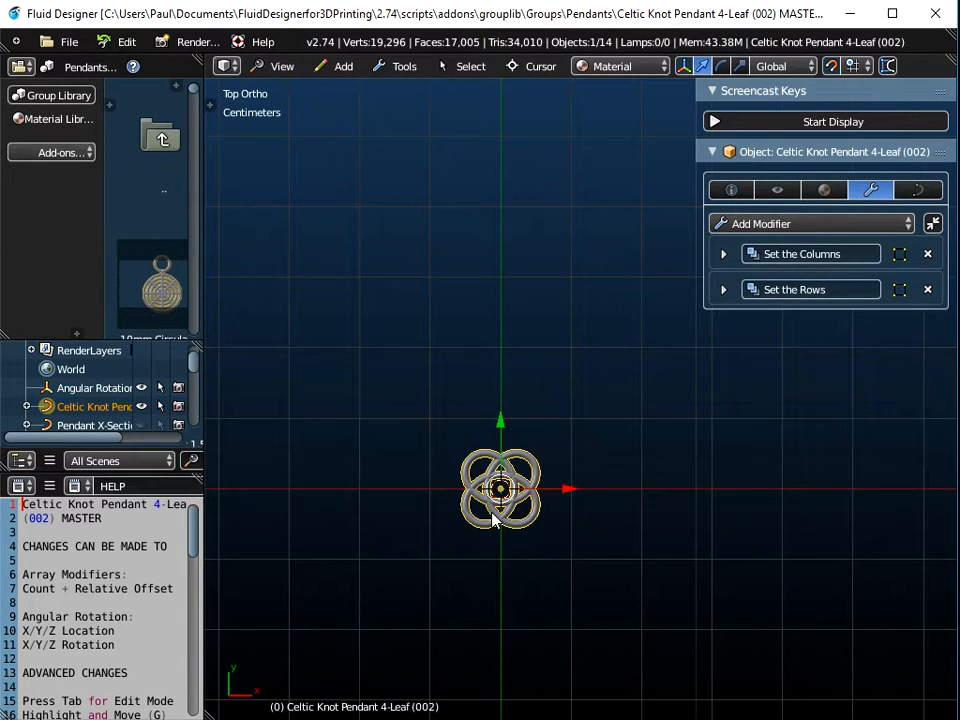
{"action": "scroll", "coordinate": [491, 520], "scroll_direction": "down", "scroll_amount": 2}
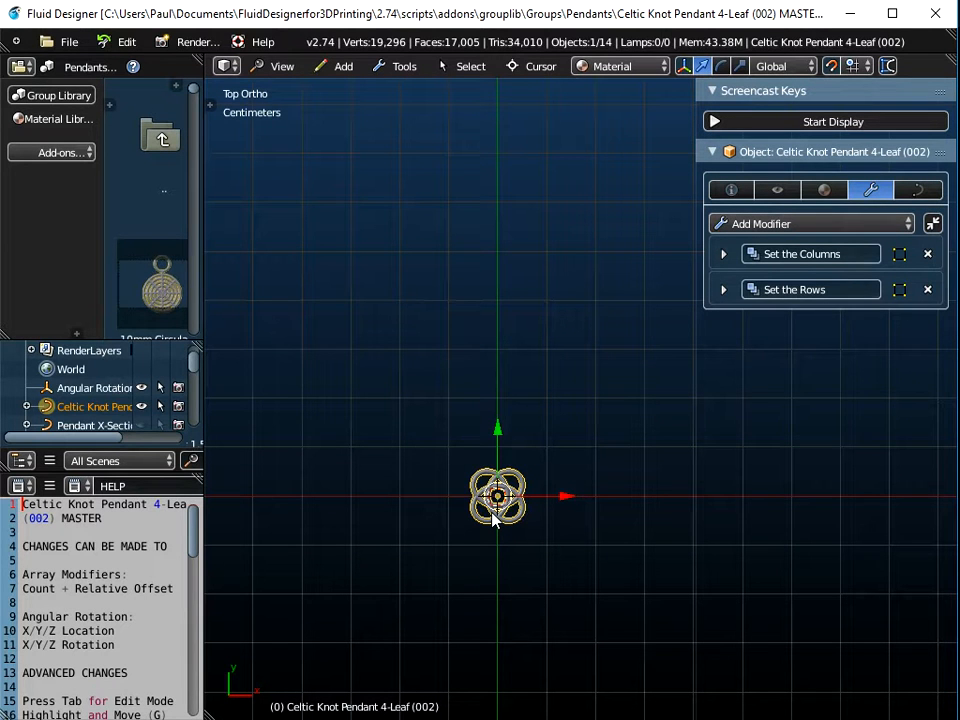
{"action": "scroll", "coordinate": [493, 516], "scroll_direction": "up", "scroll_amount": 5}
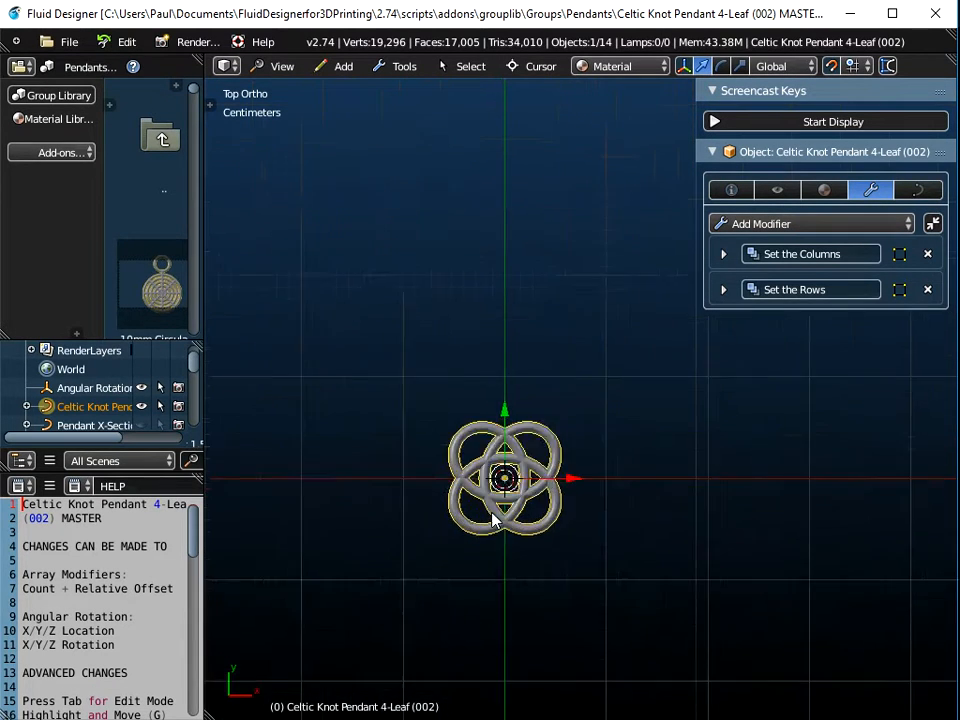
- Try a count of 3 in the pendant's Set the Rows array and return it to 1
{"action": "left_click", "coordinate": [725, 291]}
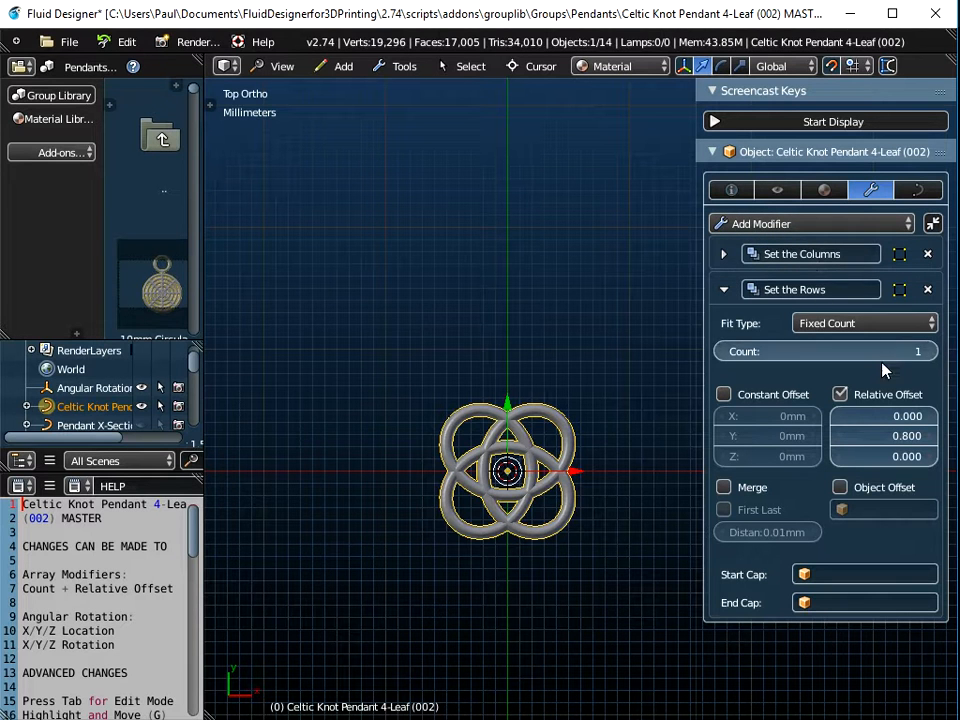
{"action": "left_click", "coordinate": [932, 352]}
{"action": "left_click", "coordinate": [932, 352]}
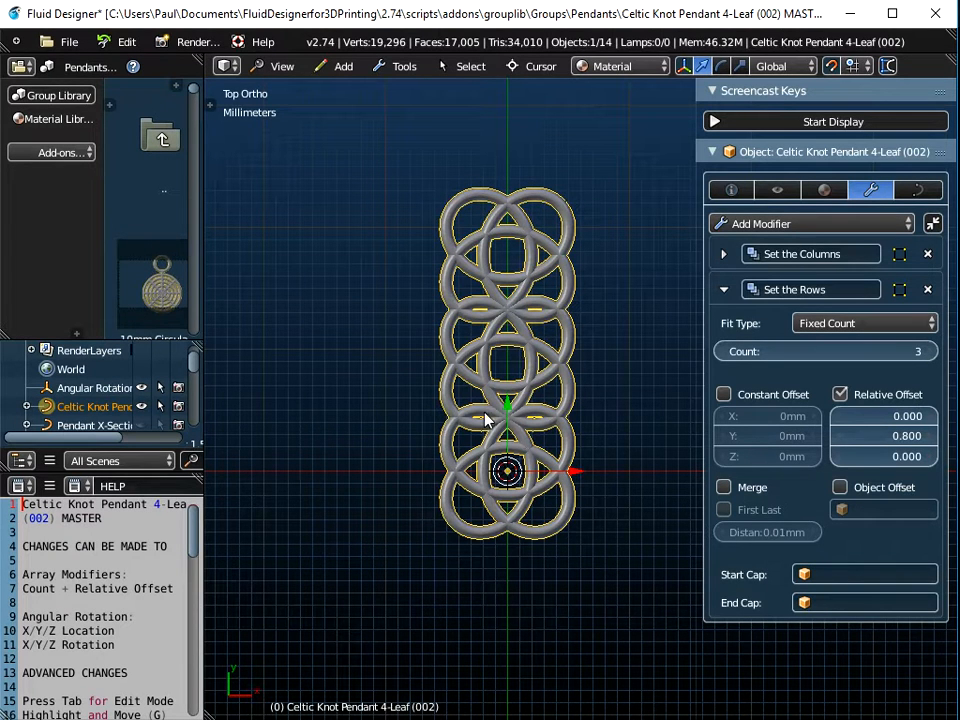
{"action": "left_click", "coordinate": [724, 351]}
{"action": "left_click", "coordinate": [724, 351]}
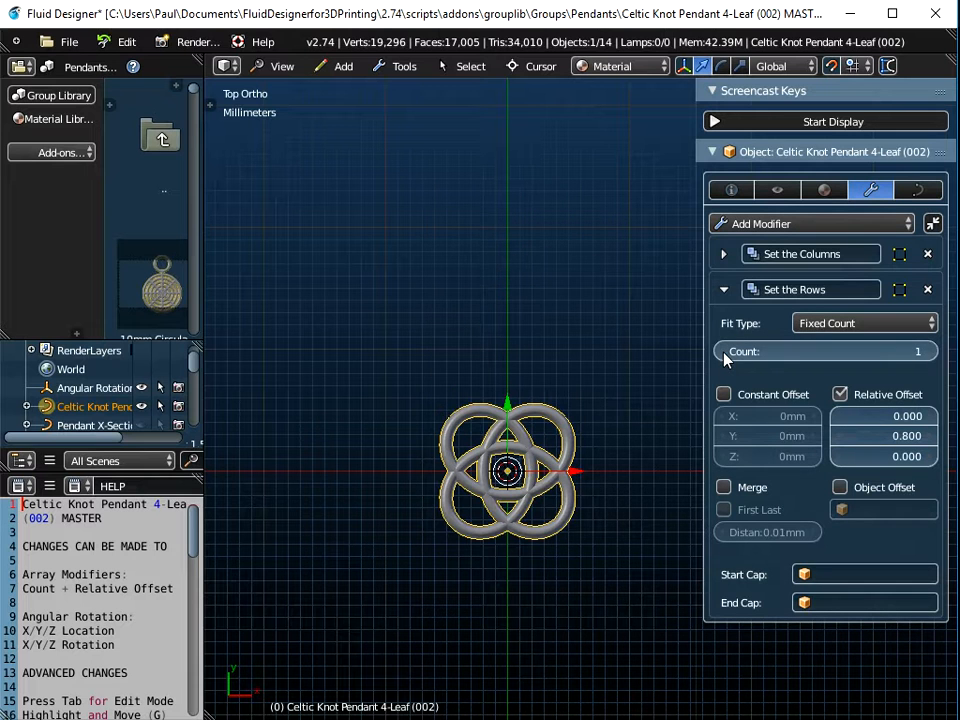
- Set the count of the Set the Columns array to 3 and widen the pendant's properties area
{"action": "left_click", "coordinate": [722, 290]}
{"action": "left_click", "coordinate": [723, 254]}
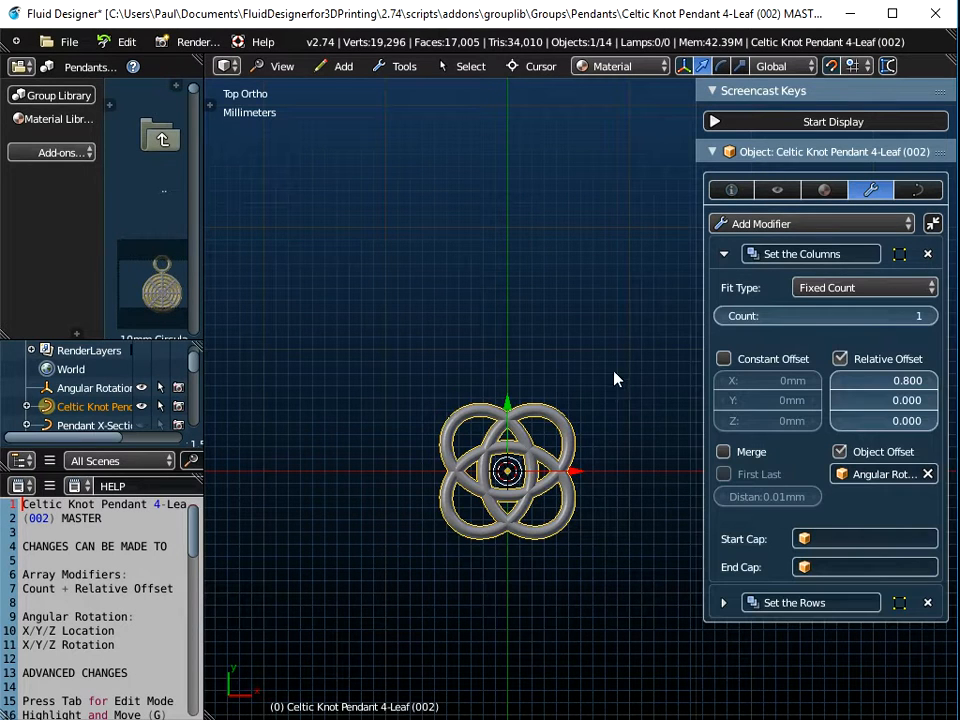
{"action": "left_click", "coordinate": [730, 316]}
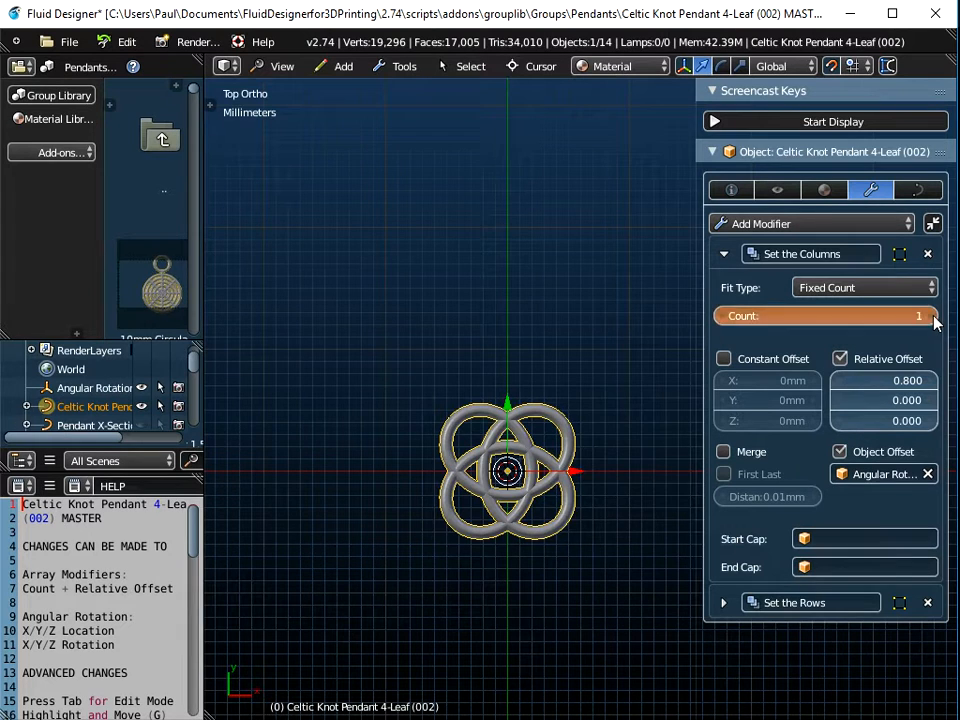
{"action": "left_click_drag", "start_coordinate": [730, 316], "coordinate": [935, 320]}
{"action": "left_click", "coordinate": [935, 318]}
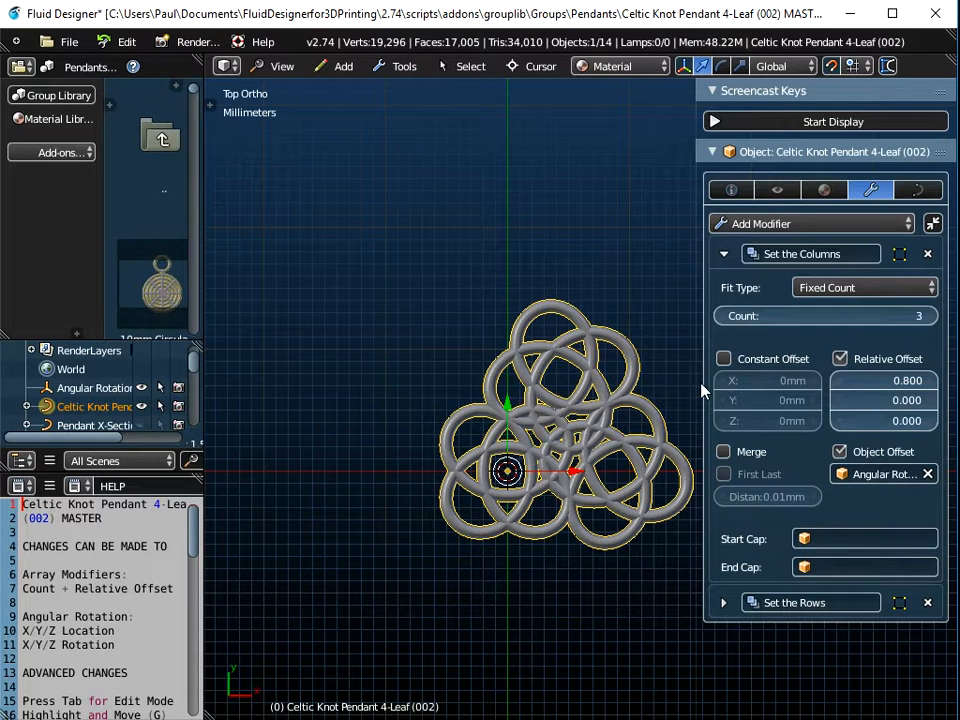
{"action": "left_click_drag", "start_coordinate": [701, 394], "coordinate": [653, 381]}
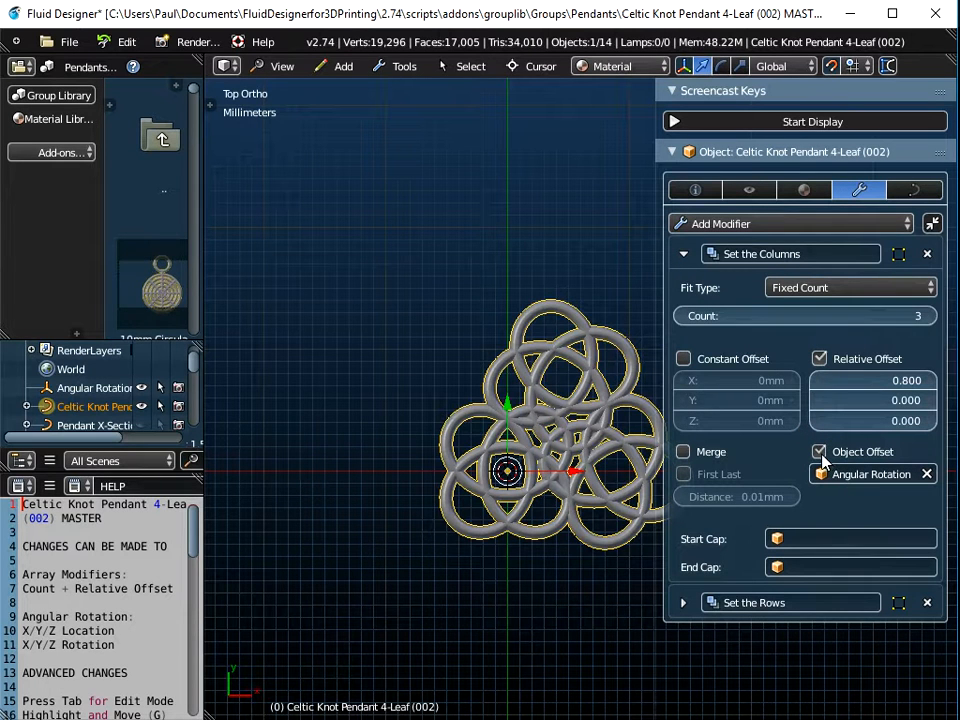
{"action": "middle_click_drag", "start_coordinate": [610, 598], "coordinate": [483, 523], "text": "shift"}
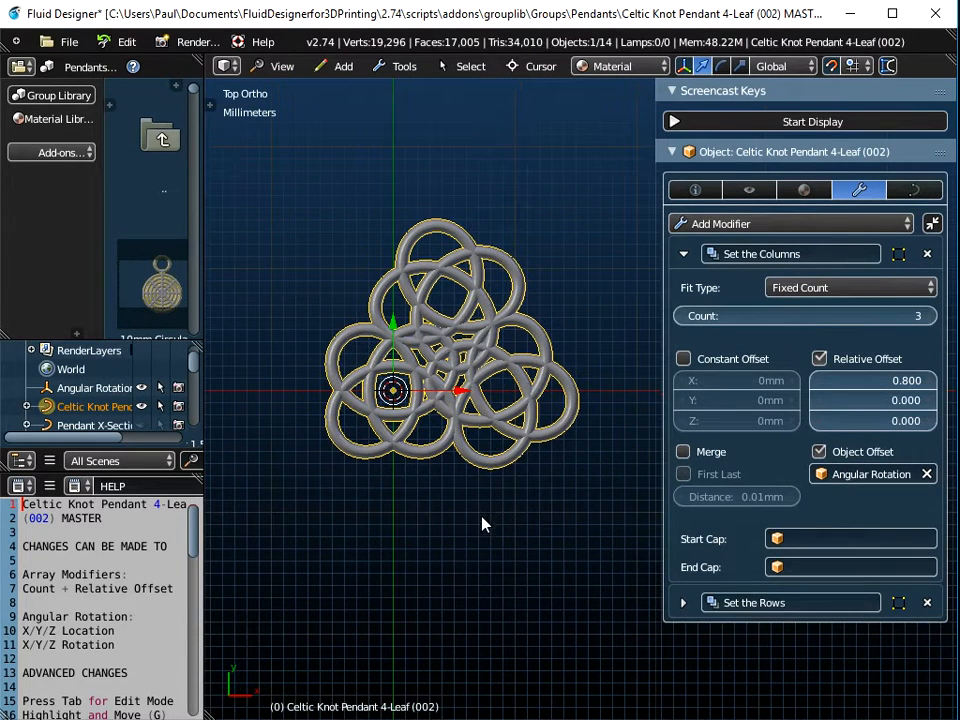
- Try higher and lower counts in the Set the Columns array, down to 2, and return it to 3
{"action": "left_click", "coordinate": [930, 316]}
{"action": "left_click", "coordinate": [930, 316]}
{"action": "left_click", "coordinate": [930, 316]}
{"action": "left_click", "coordinate": [680, 316]}
{"action": "left_click", "coordinate": [680, 316]}
{"action": "left_click", "coordinate": [680, 316]}
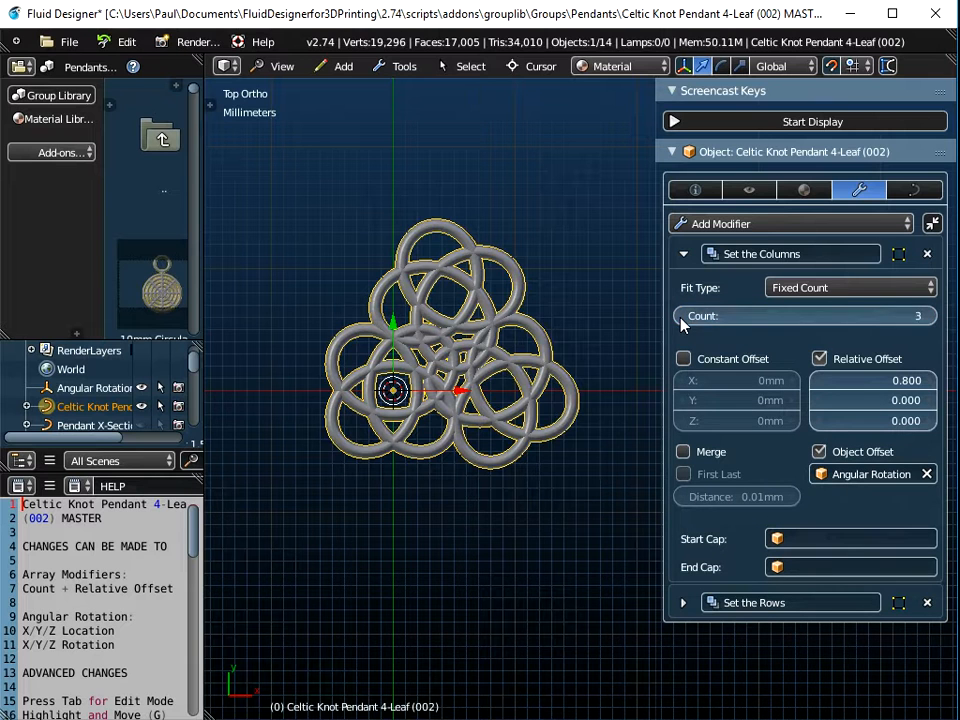
{"action": "left_click", "coordinate": [680, 316]}
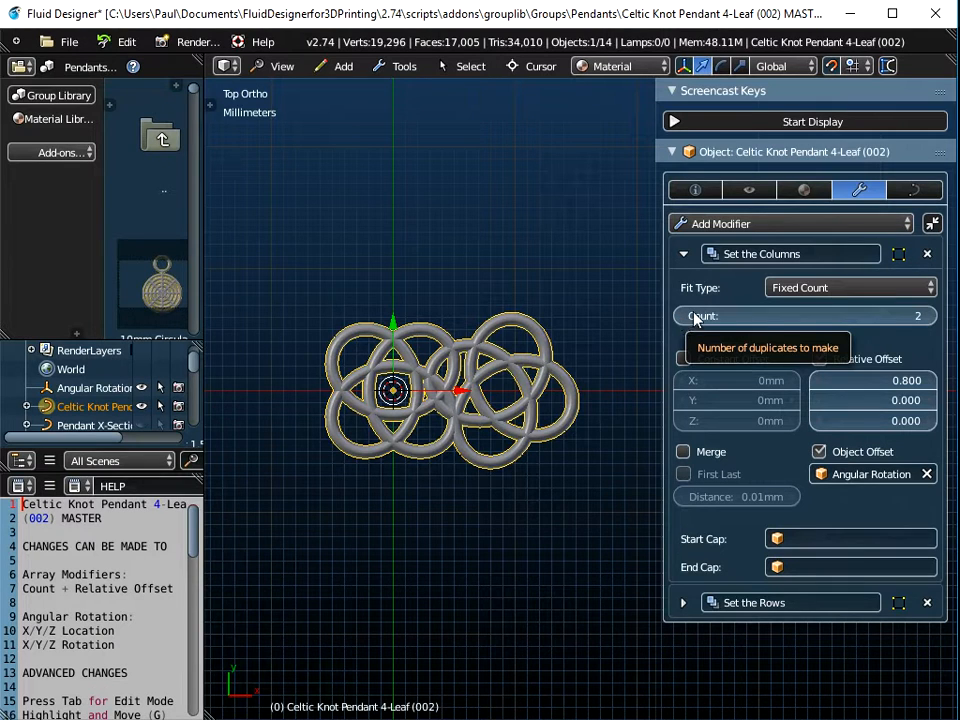
{"action": "left_click", "coordinate": [930, 316]}
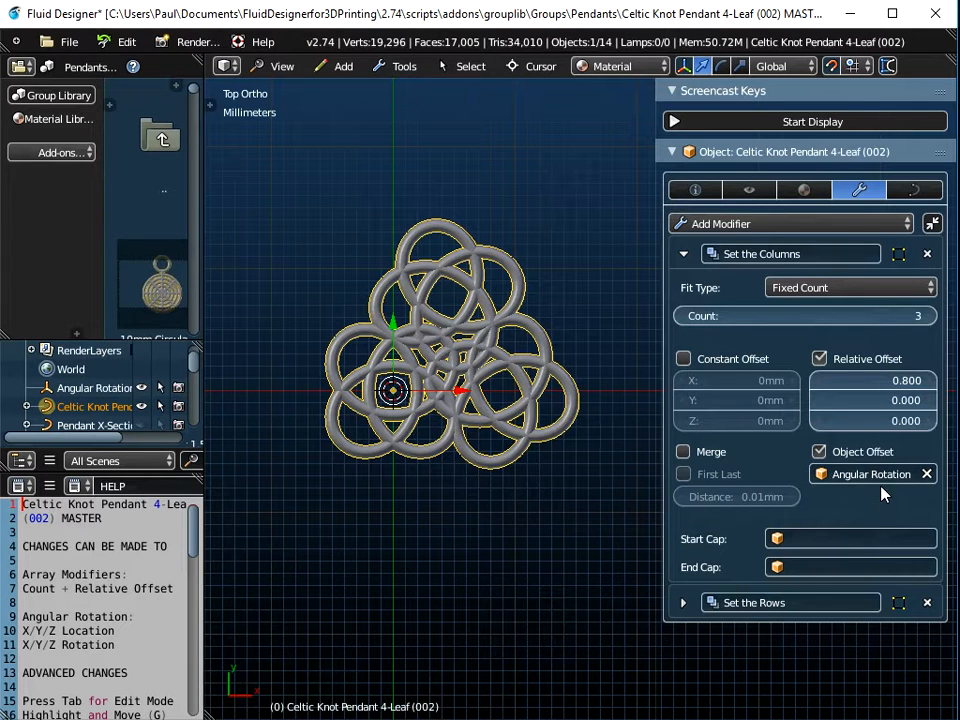
- Set the Z rotation of the Angular Rotation object to 90°
{"action": "left_click", "coordinate": [89, 388]}
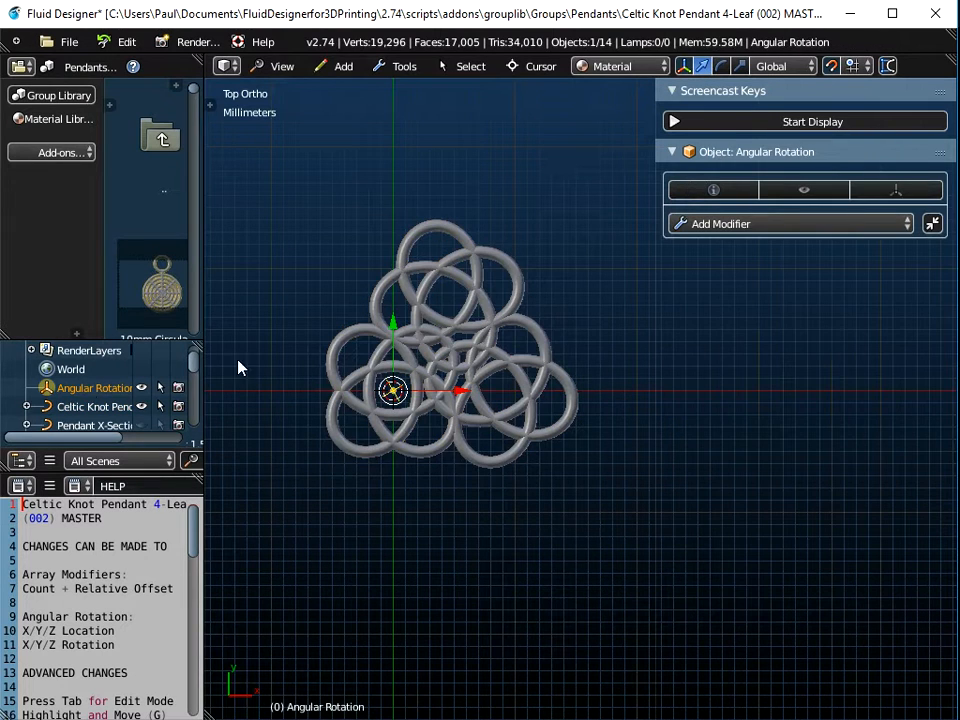
{"action": "left_click", "coordinate": [698, 199]}
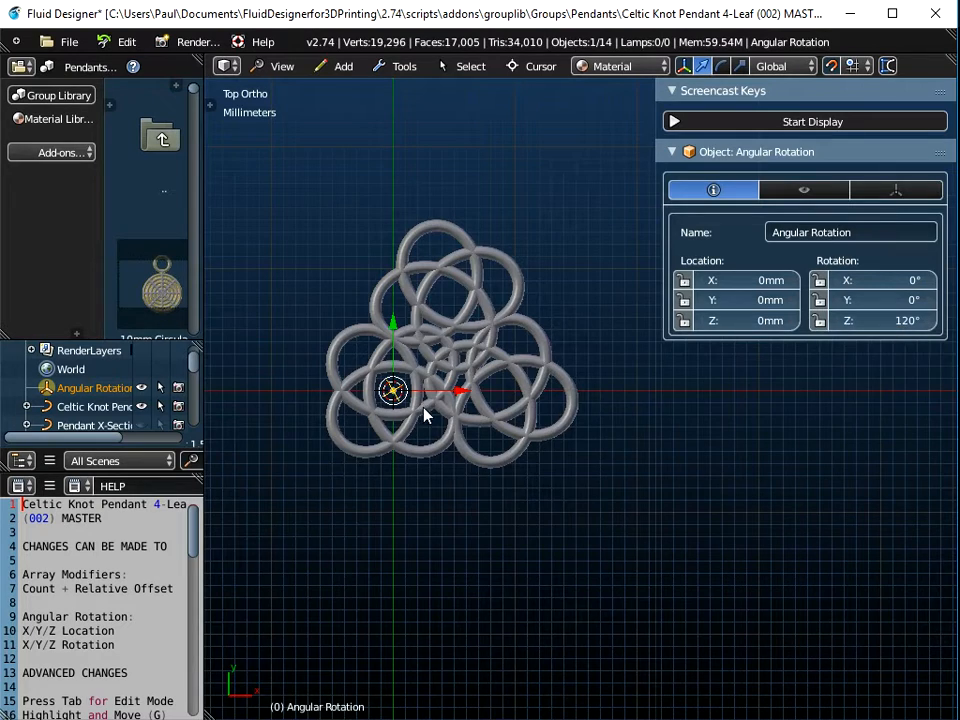
{"action": "scroll", "coordinate": [392, 390], "scroll_direction": "up", "scroll_amount": 5}
{"action": "scroll", "coordinate": [392, 390], "scroll_direction": "up", "scroll_amount": 2}
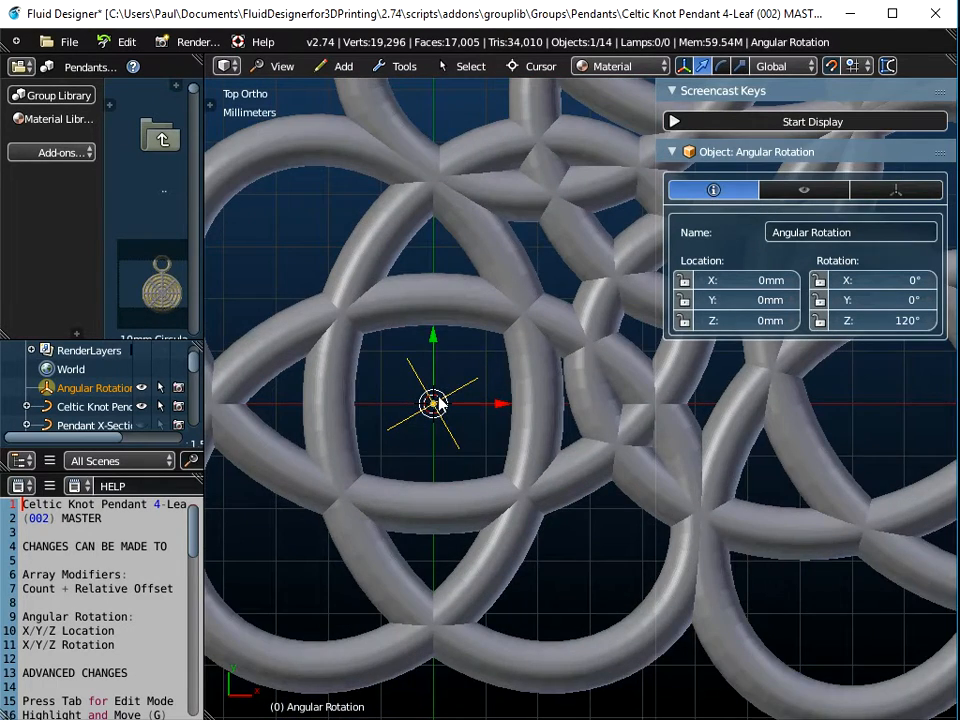
{"action": "scroll", "coordinate": [433, 403], "scroll_direction": "down", "scroll_amount": 6}
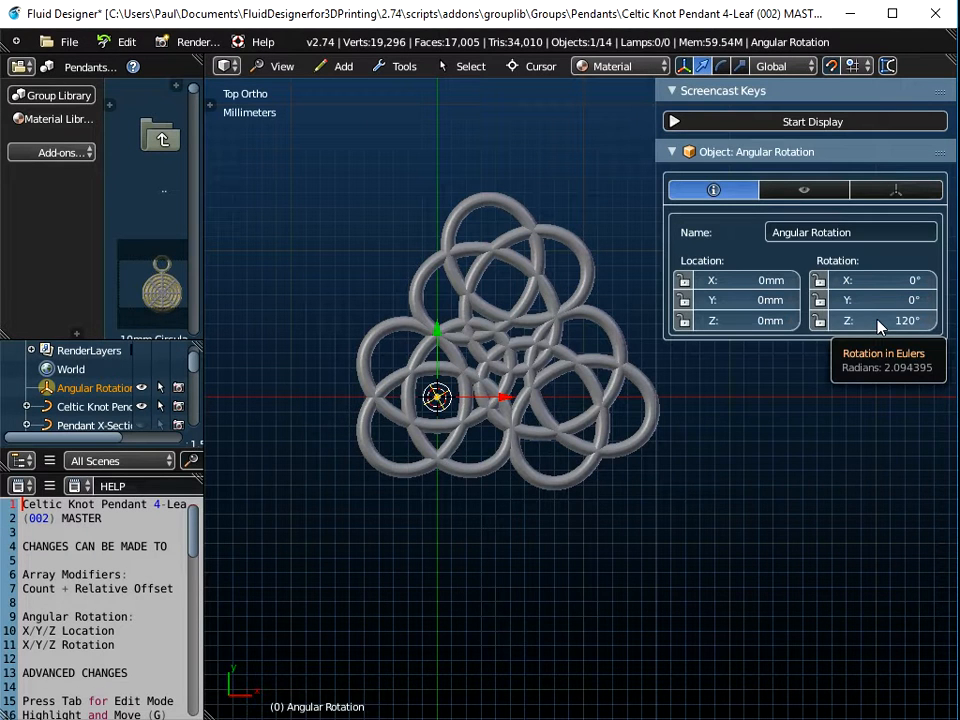
{"action": "left_click", "coordinate": [876, 321]}
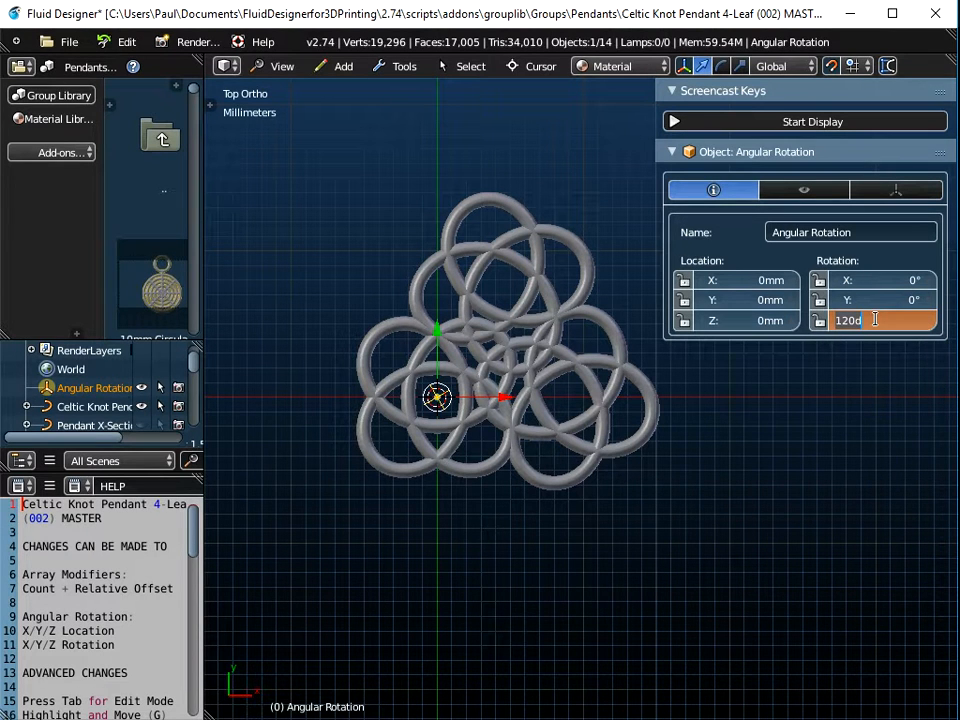
{"action": "type", "text": "90"}
{"action": "key", "text": "Return"}
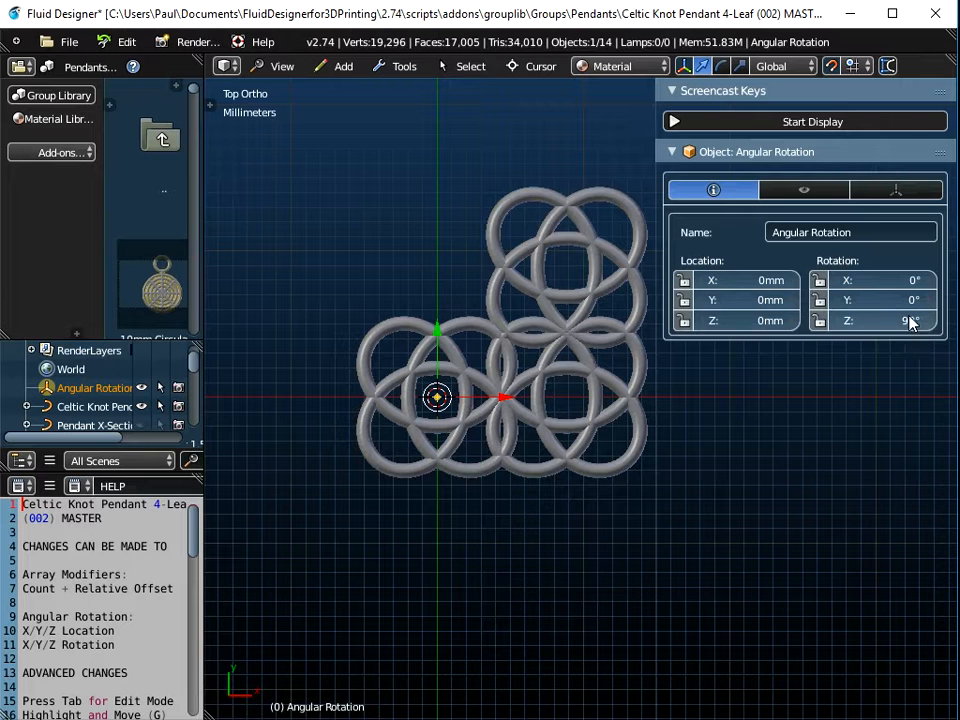
- In the Celtic knot pendant's Set the Columns array, try a count of 4 and reduce it to 2
{"action": "left_click", "coordinate": [72, 406]}
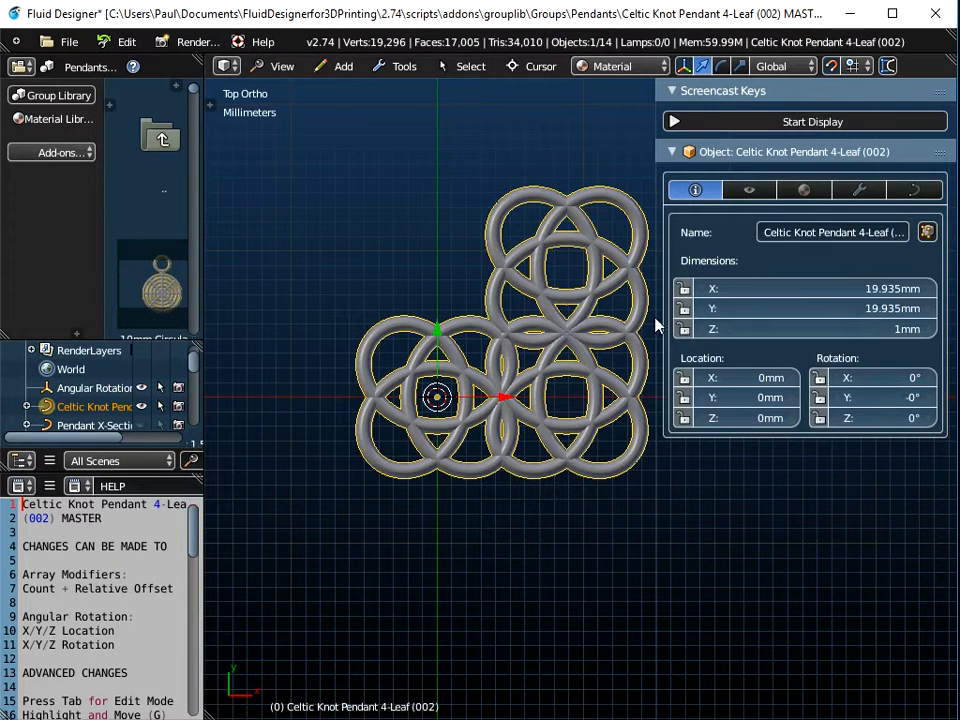
{"action": "left_click", "coordinate": [848, 191]}
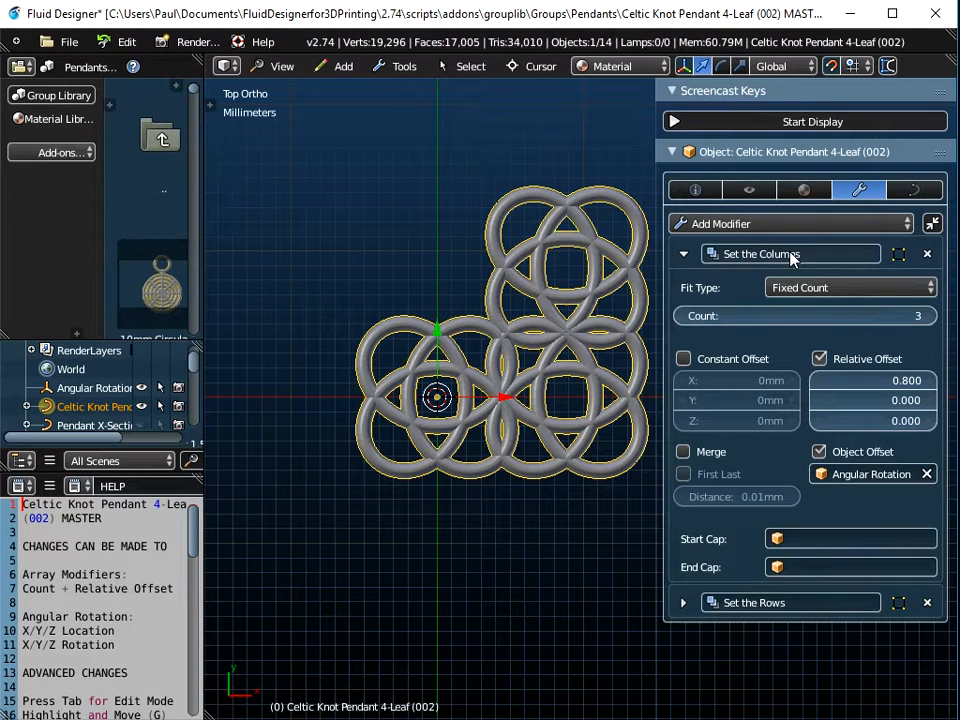
{"action": "left_click", "coordinate": [929, 316]}
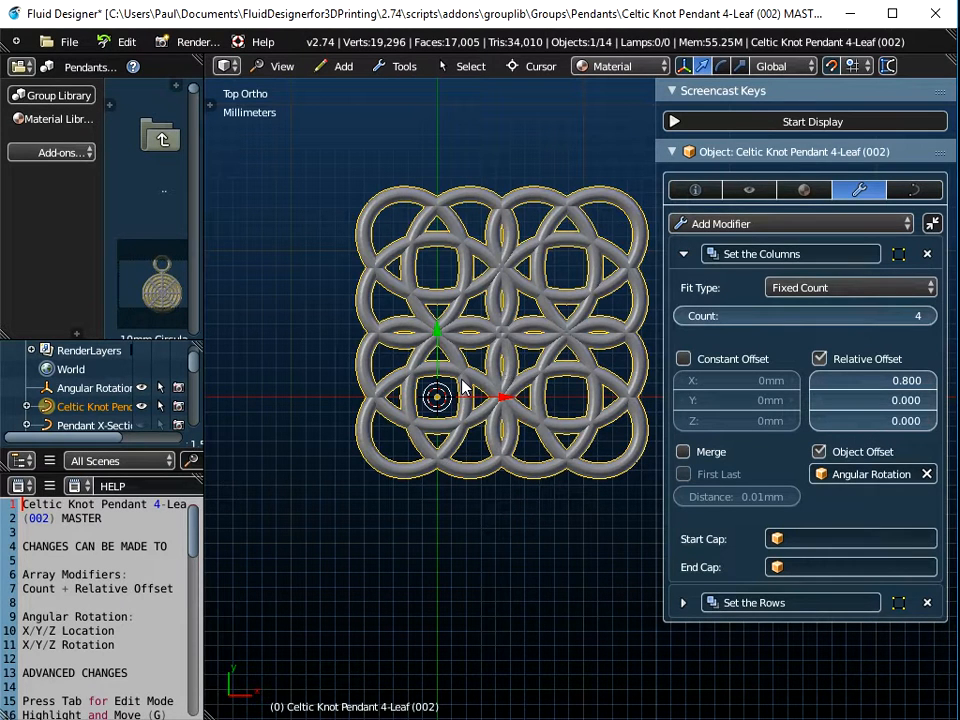
{"action": "left_click", "coordinate": [684, 318]}
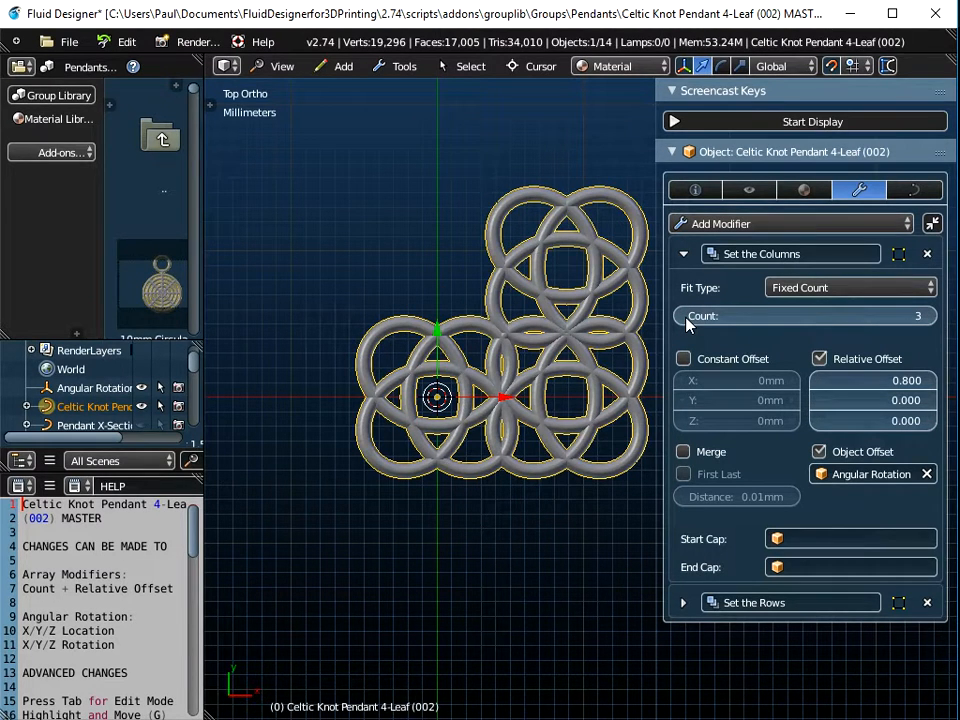
{"action": "left_click", "coordinate": [684, 318]}
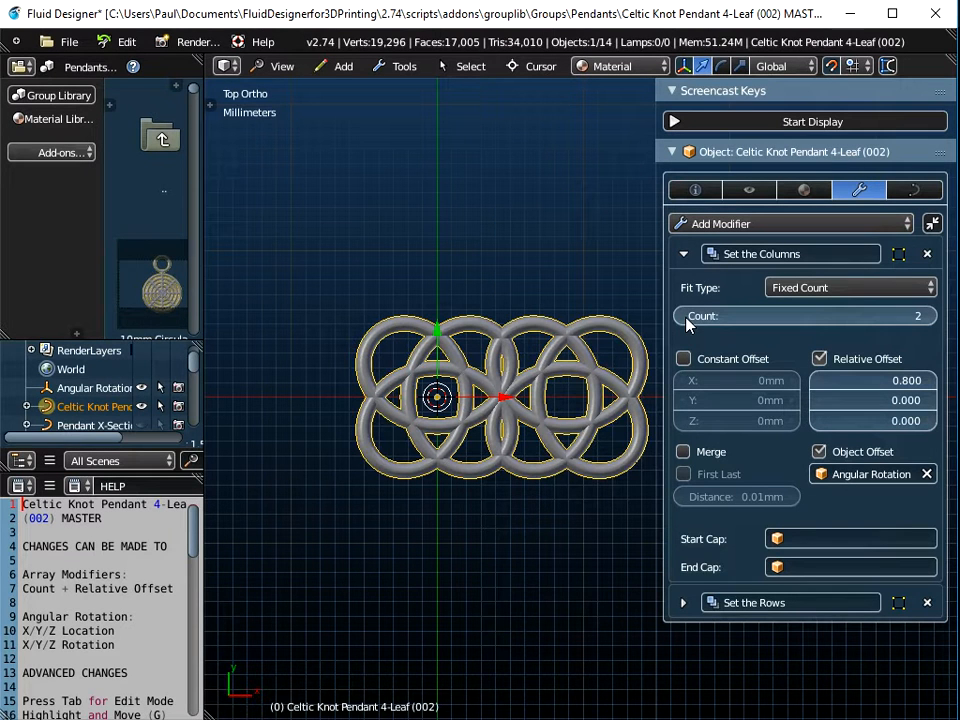
- Increase the count of the pendant's Set the Columns array to 5
{"action": "left_click", "coordinate": [926, 317]}
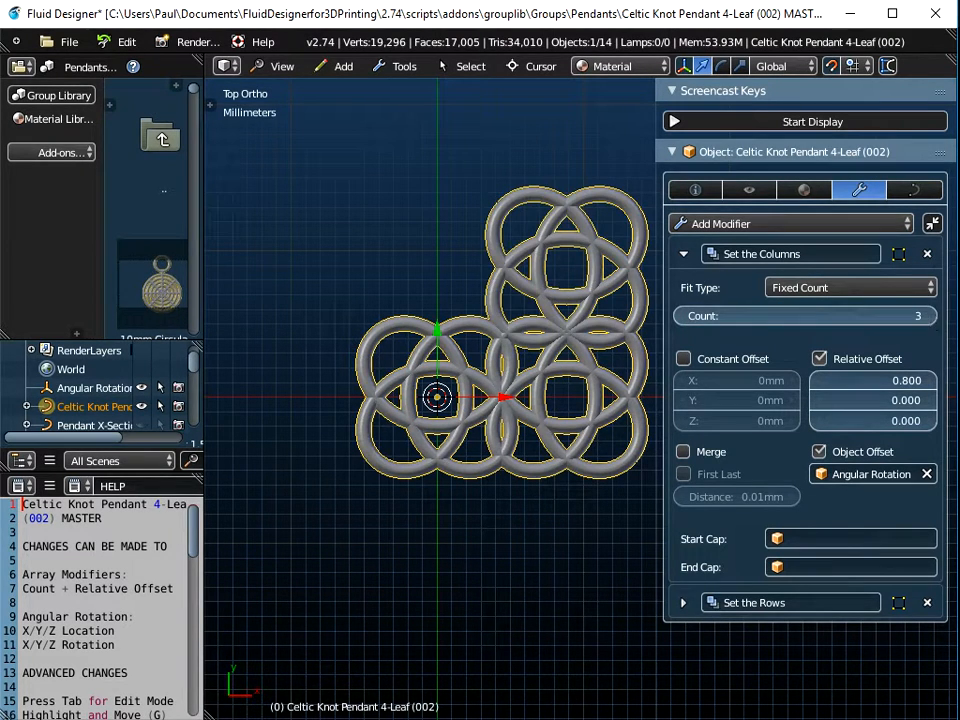
{"action": "left_click", "coordinate": [930, 316]}
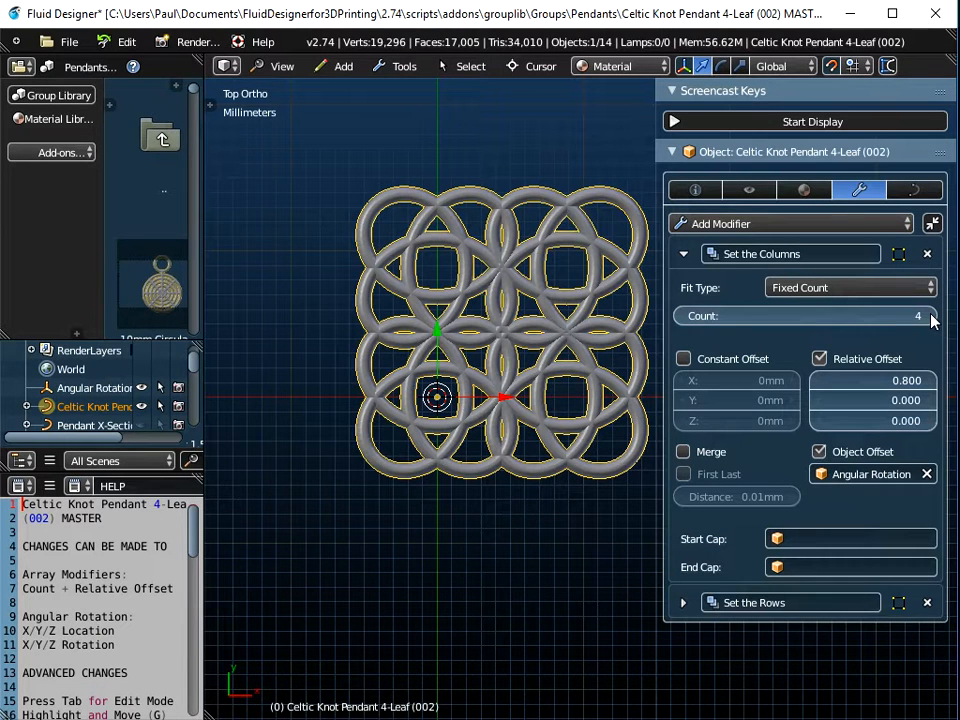
{"action": "left_click", "coordinate": [931, 317]}
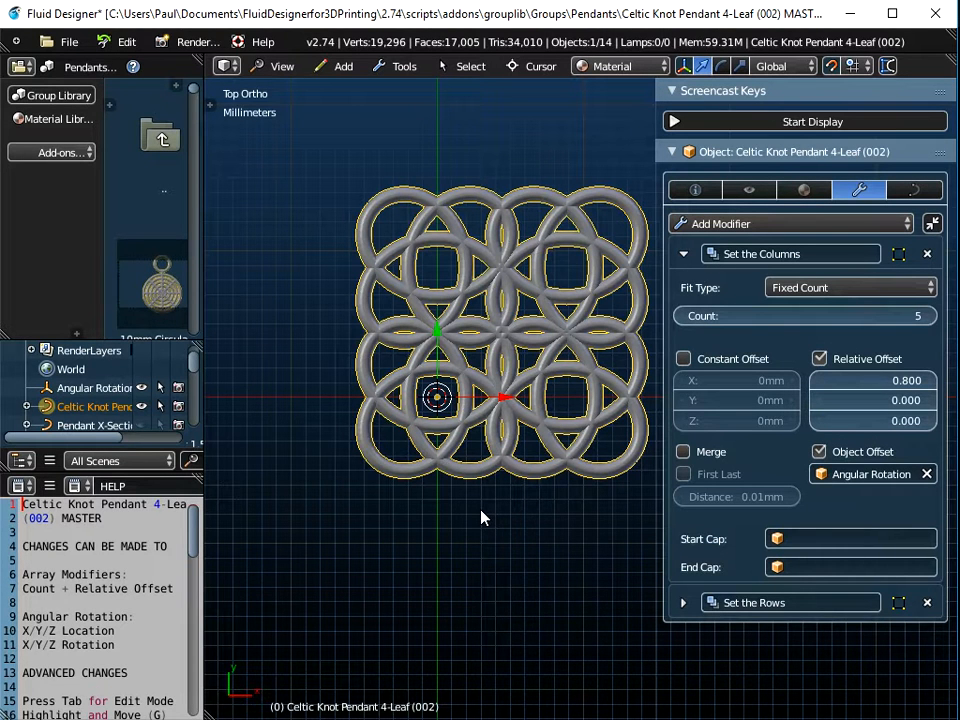
- Start a Wavefront (.obj) export of the pendant and choose the Desktop as its destination folder
{"action": "left_click", "coordinate": [72, 44]}
{"action": "mouse_move", "coordinate": [90, 426]}
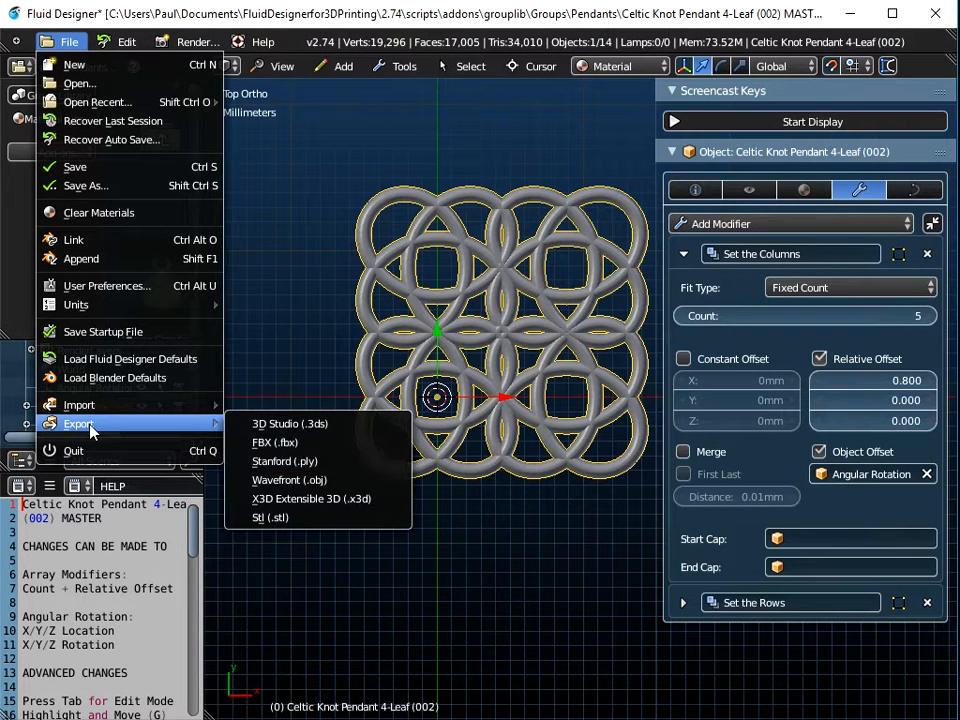
{"action": "left_click", "coordinate": [270, 487]}
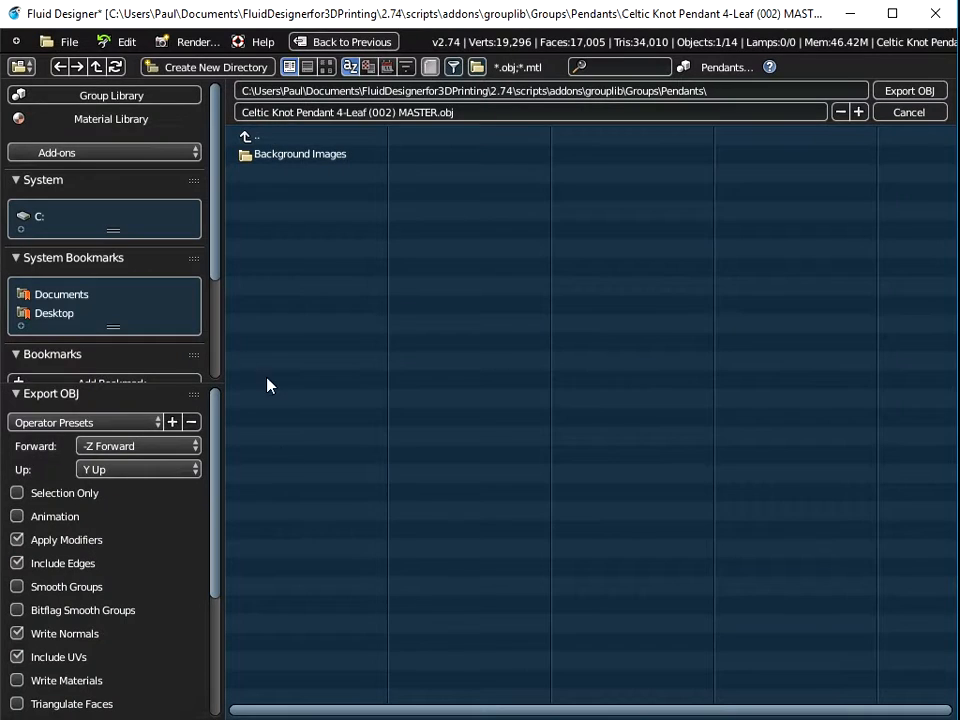
{"action": "left_click", "coordinate": [58, 316]}
- Shorten the export file name to Celtic Knot Pendant 4-Leaf.obj and export the OBJ
{"action": "double_click", "coordinate": [410, 112]}
{"action": "key", "text": "BackSpace"}
{"action": "key", "text": "BackSpace"}
{"action": "key", "text": "BackSpace"}
{"action": "key", "text": "BackSpace"}
{"action": "key", "text": "BackSpace"}
{"action": "key", "text": "BackSpace"}
{"action": "key", "text": "BackSpace"}
{"action": "key", "text": "BackSpace"}
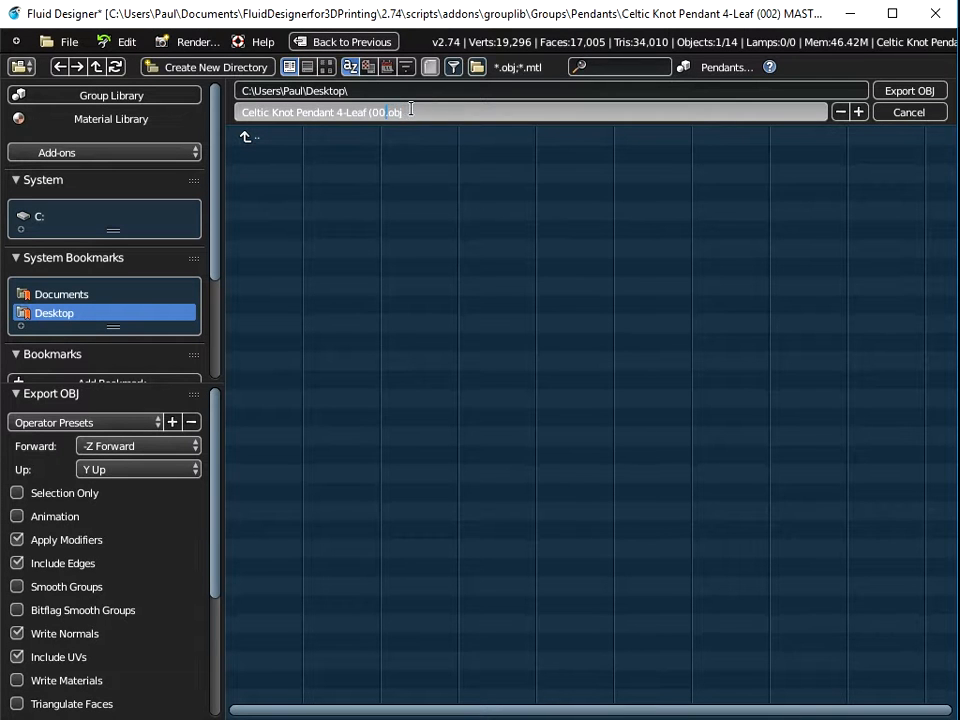
{"action": "key", "text": "Return"}
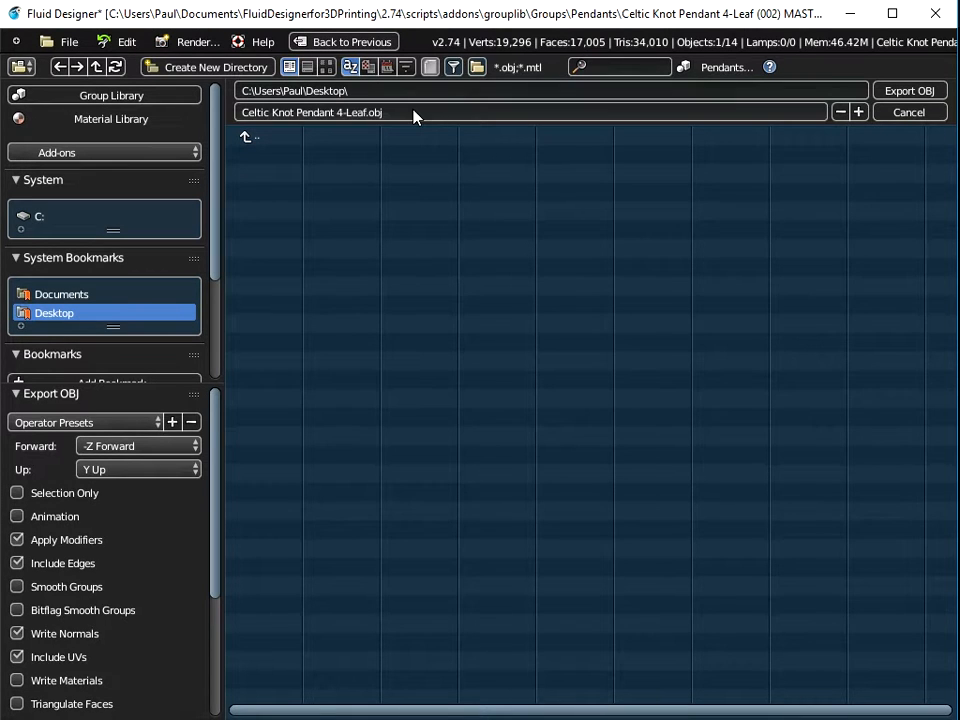
{"action": "left_click", "coordinate": [898, 96]}
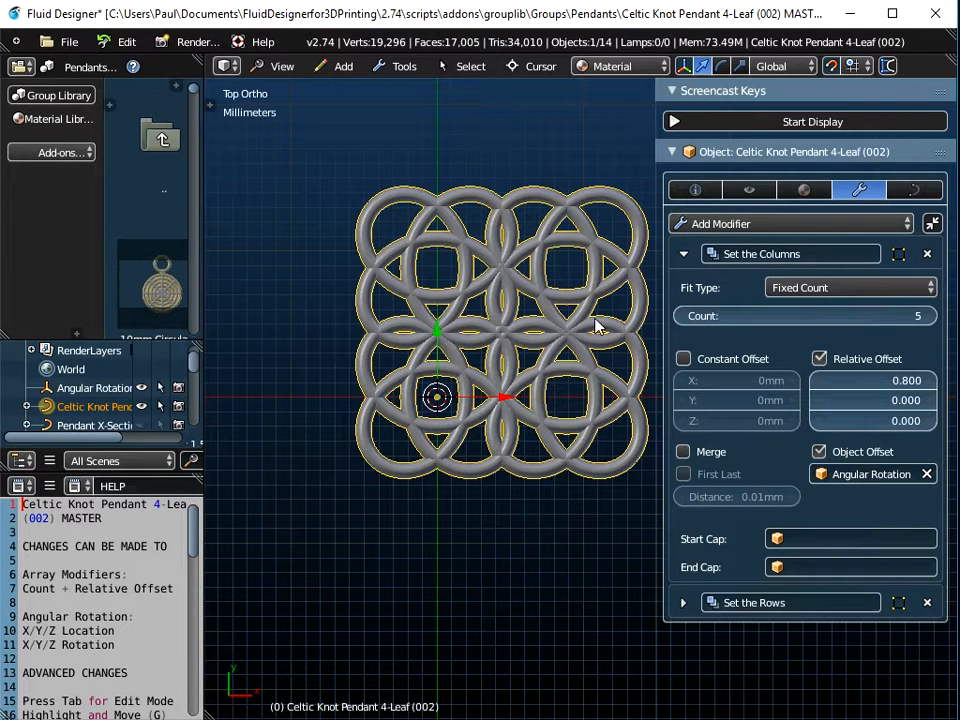
- Clear the bevel object from the pendant's curve data to view the bare curves
{"action": "left_click", "coordinate": [916, 190]}
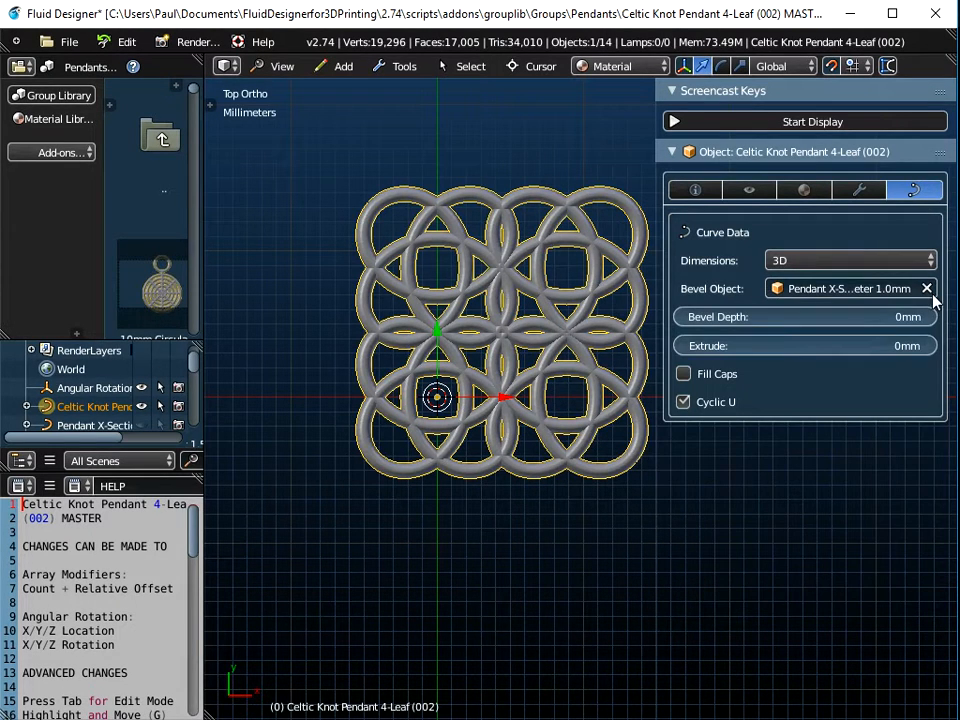
{"action": "left_click", "coordinate": [928, 288]}
{"action": "scroll", "coordinate": [450, 390], "scroll_direction": "up", "scroll_amount": 2}
{"action": "middle_click_drag", "start_coordinate": [450, 390], "coordinate": [470, 432]}
{"action": "scroll", "coordinate": [470, 432], "scroll_direction": "down", "scroll_amount": 3}
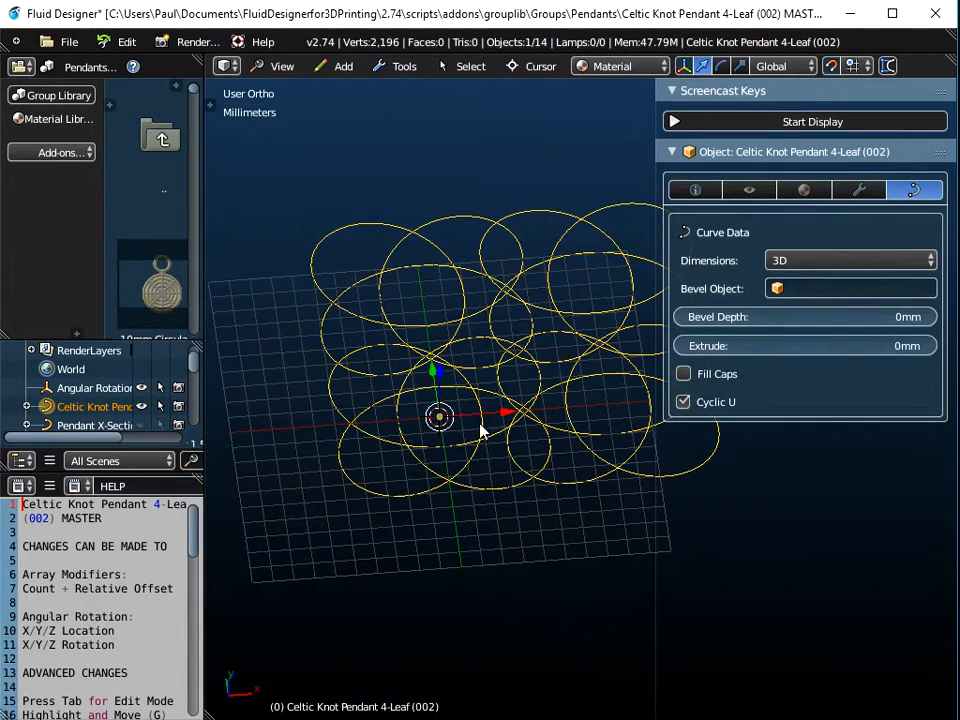
- Try Pendant X-Section 1mm x 1mm as the bevel object of the pendant curve
{"action": "left_click", "coordinate": [836, 289]}
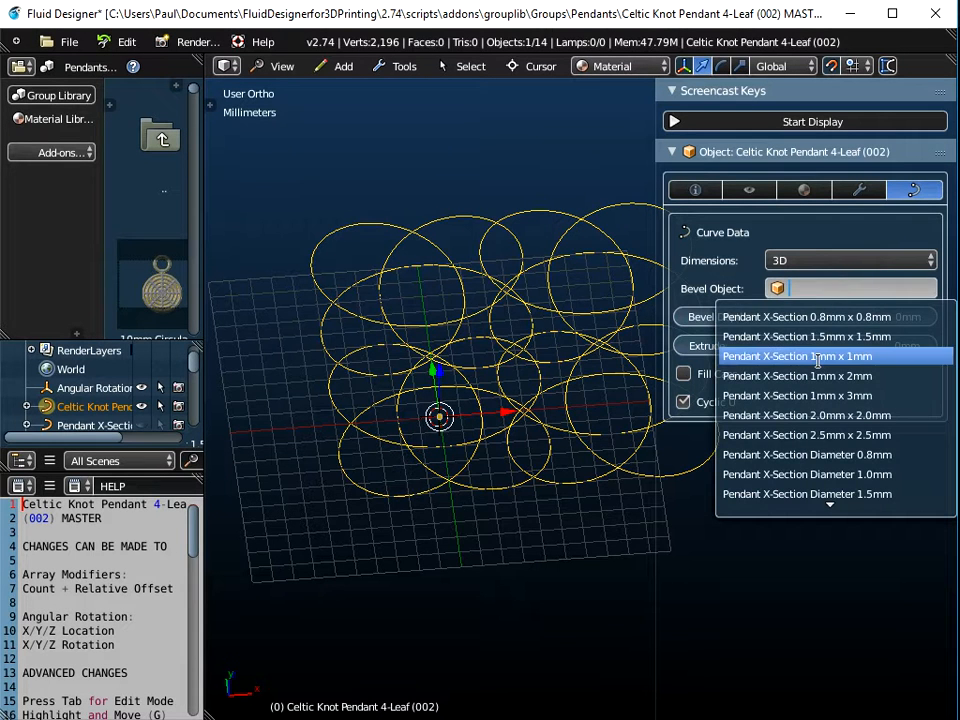
{"action": "left_click", "coordinate": [818, 357]}
{"action": "middle_click_drag", "start_coordinate": [531, 369], "coordinate": [529, 456]}
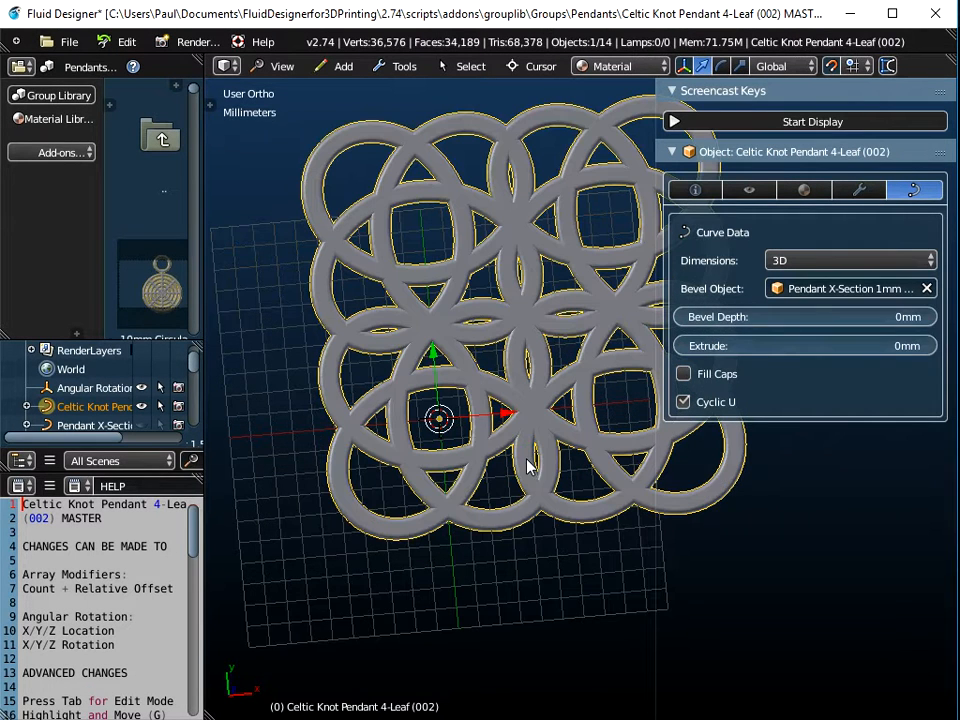
- Set the pendant curve's bevel object back to Pendant X-Section Diameter 1.0mm
{"action": "left_click", "coordinate": [822, 289]}
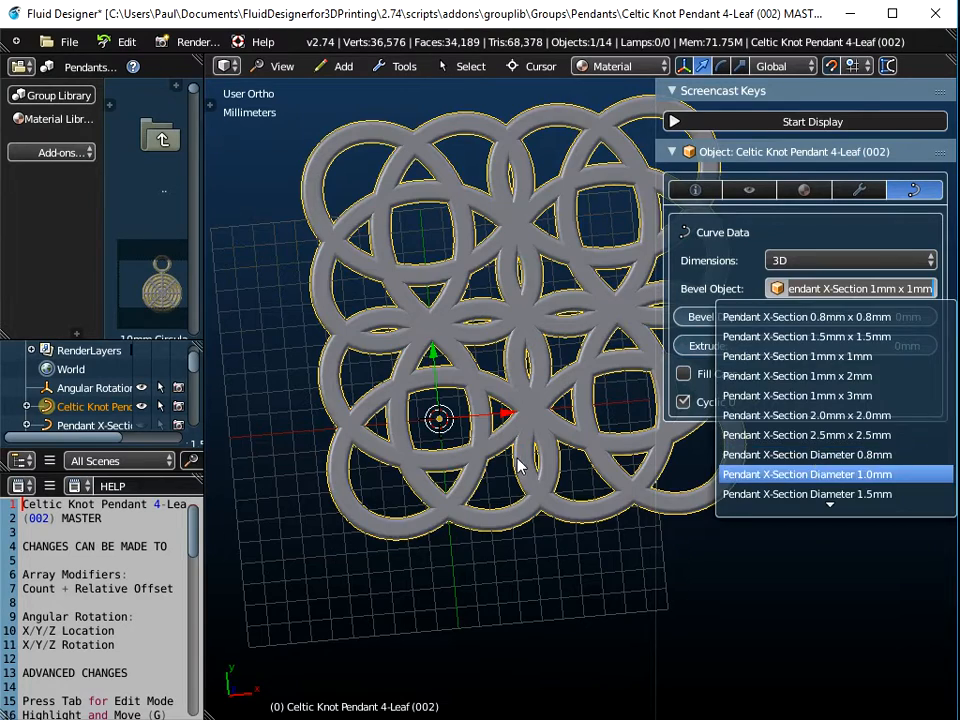
{"action": "left_click", "coordinate": [777, 475]}
{"action": "mouse_move", "coordinate": [495, 435]}
{"action": "middle_mouse_down"}
{"action": "mouse_move", "coordinate": [497, 381]}
{"action": "mouse_move", "coordinate": [512, 424]}
{"action": "middle_mouse_up"}
{"action": "scroll", "coordinate": [510, 423], "scroll_direction": "down", "scroll_amount": 1}
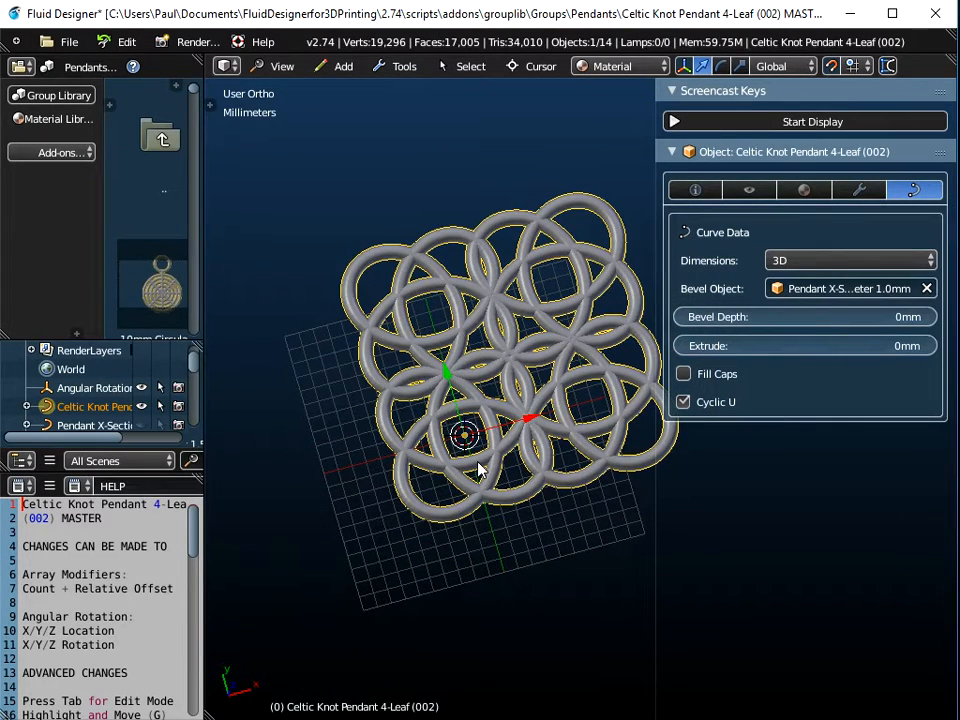
- Switch to netfabb Basic and open the Celtic Knot Pendant 4-Leaf OBJ file from the Desktop
{"action": "left_click", "coordinate": [70, 46]}
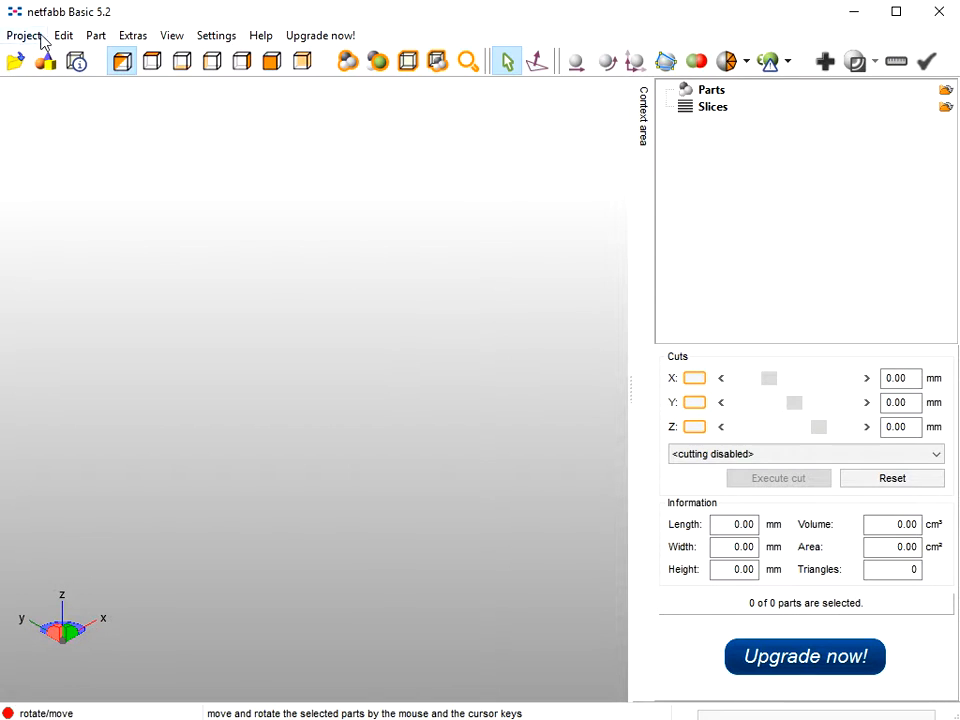
{"action": "left_click", "coordinate": [30, 35]}
{"action": "left_click", "coordinate": [45, 79]}
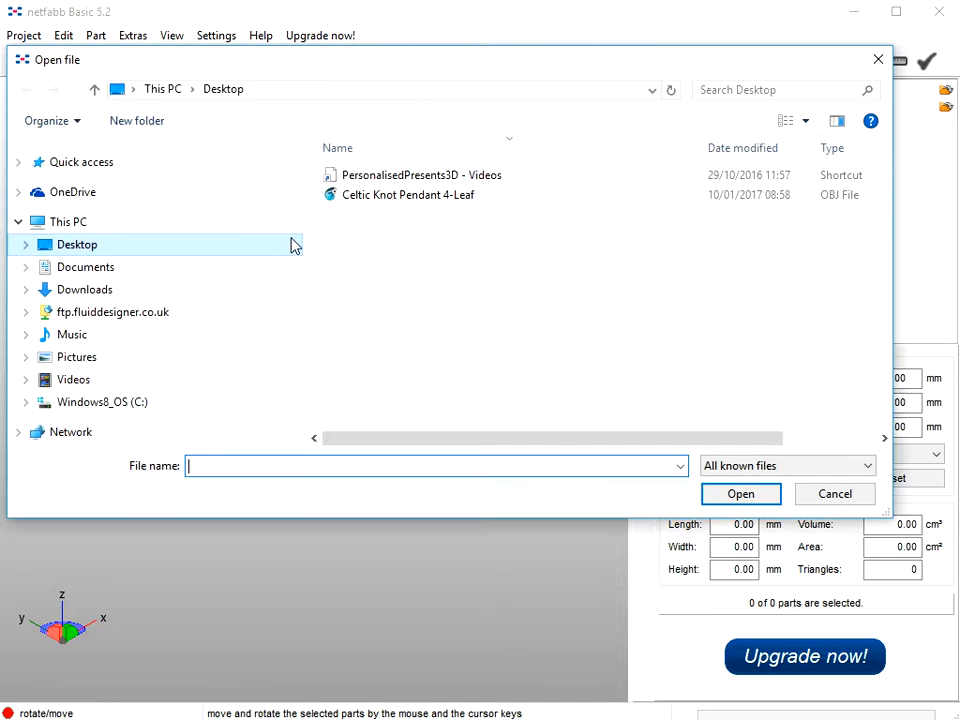
{"action": "left_click", "coordinate": [358, 197]}
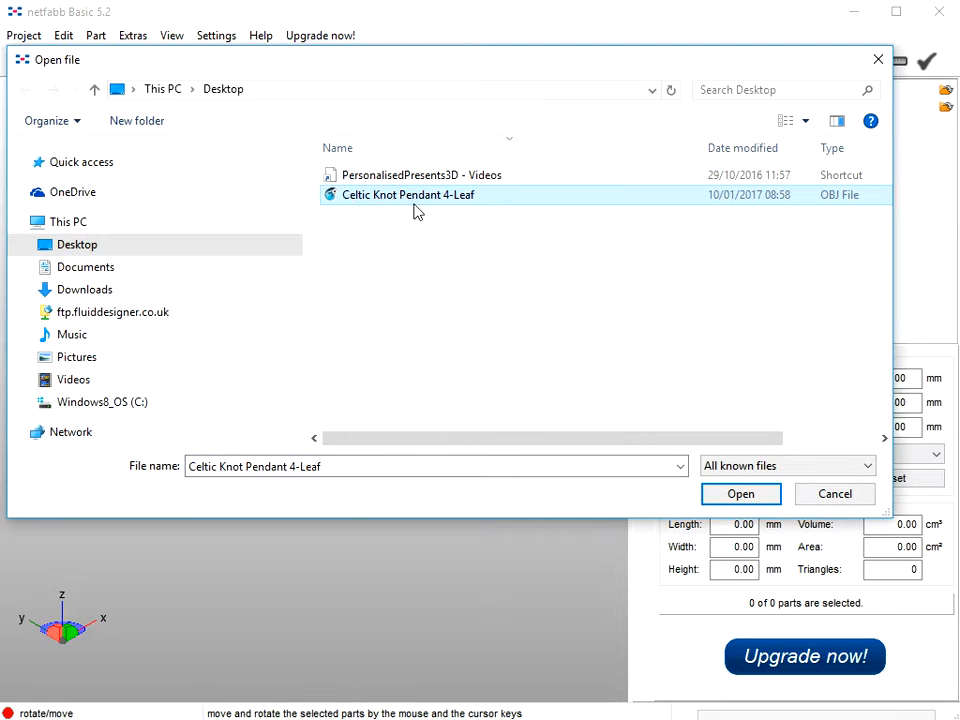
{"action": "left_click", "coordinate": [726, 500]}
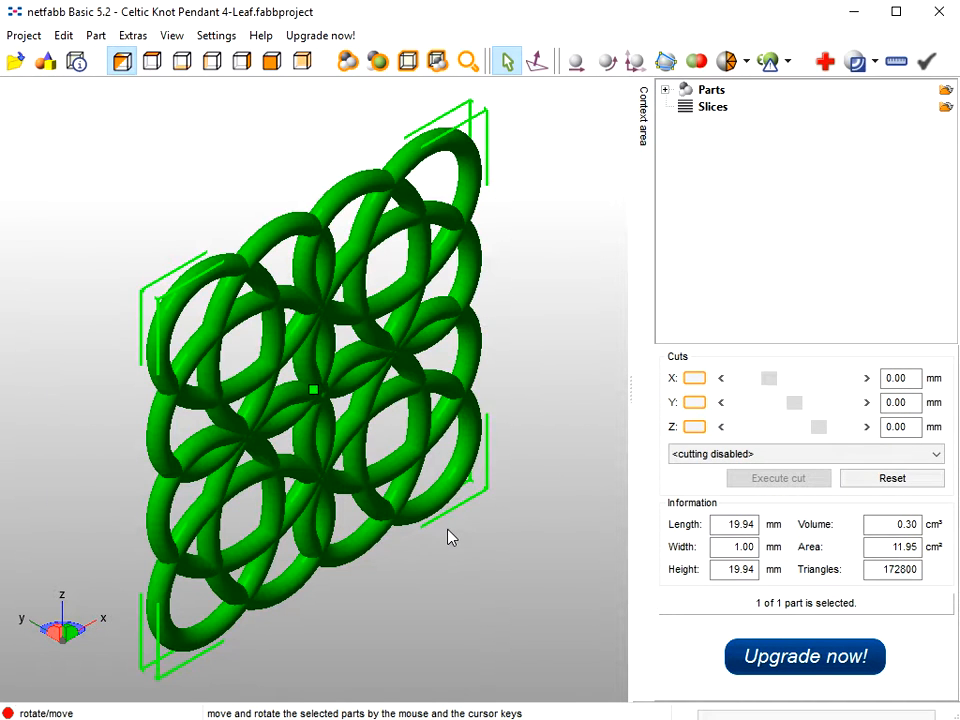
- Start a part repair on the pendant, run the automatic Default repair and update the mesh statistics
{"action": "right_click_drag", "start_coordinate": [386, 394], "coordinate": [508, 373]}
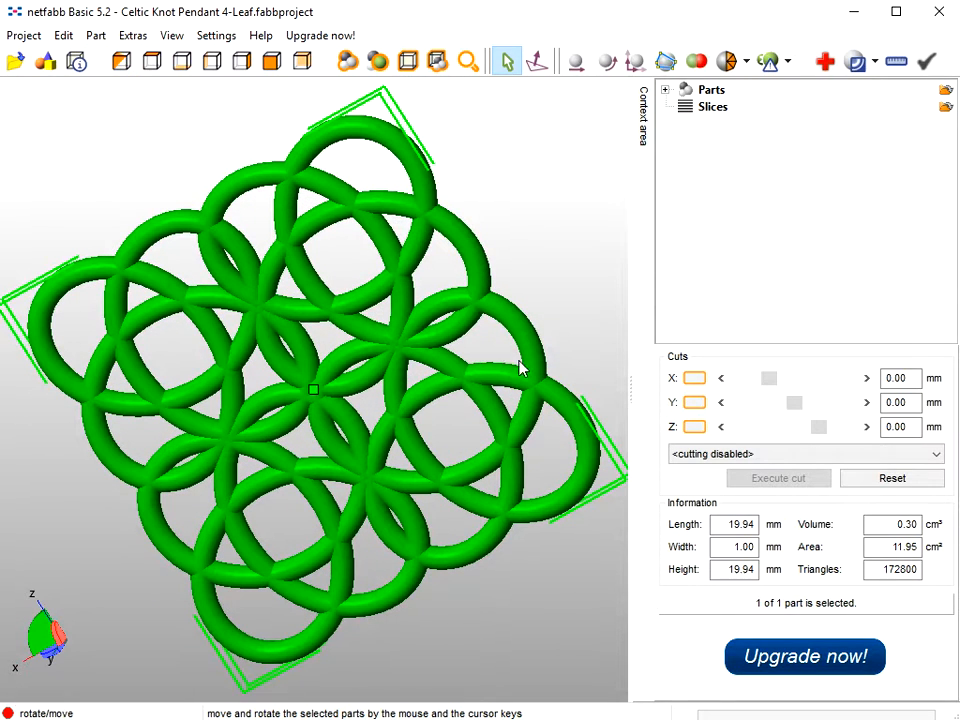
{"action": "left_click", "coordinate": [825, 62]}
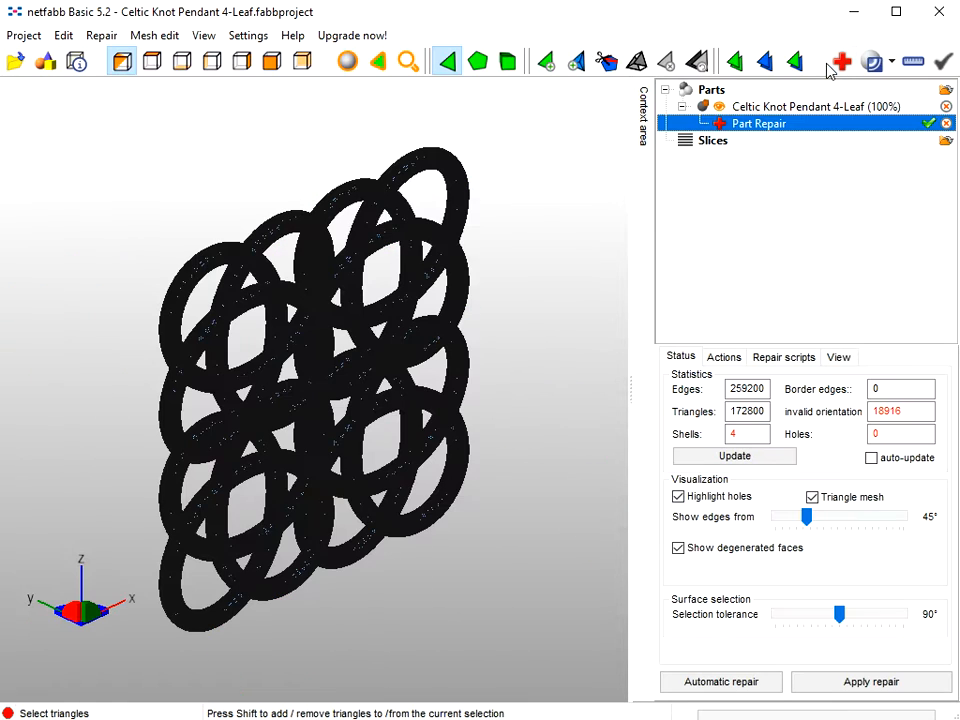
{"action": "left_click", "coordinate": [773, 457]}
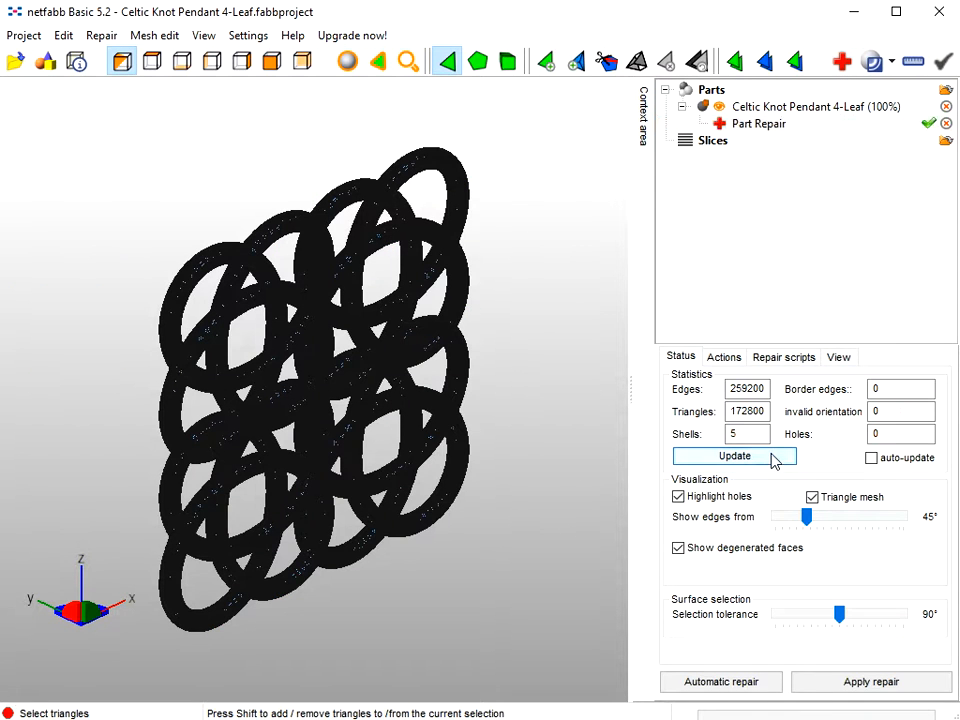
{"action": "left_click", "coordinate": [748, 686]}
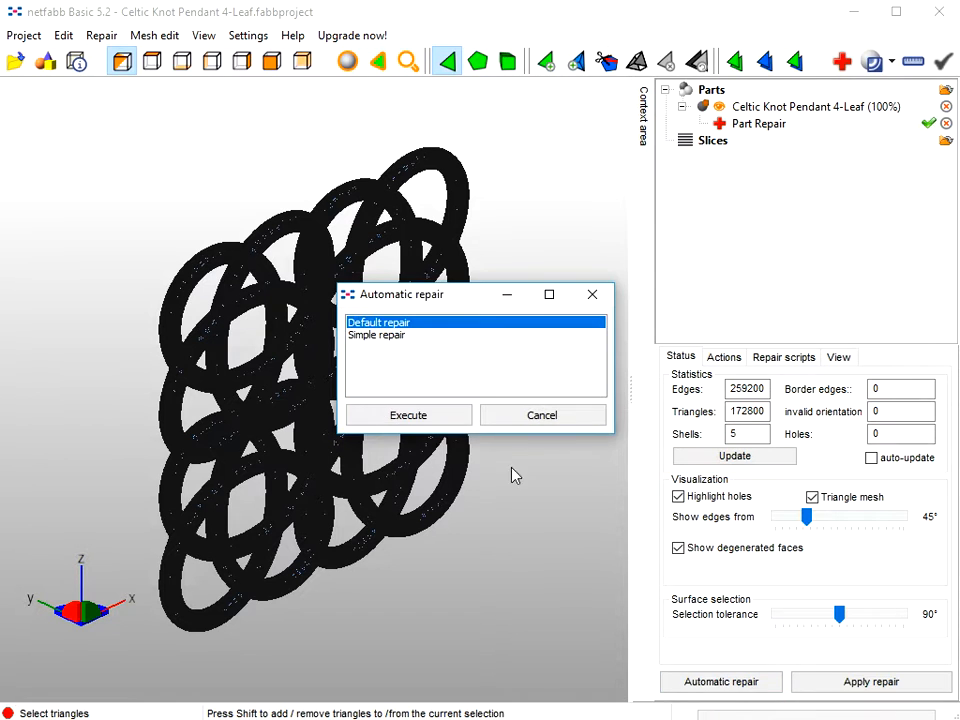
{"action": "left_click", "coordinate": [424, 418]}
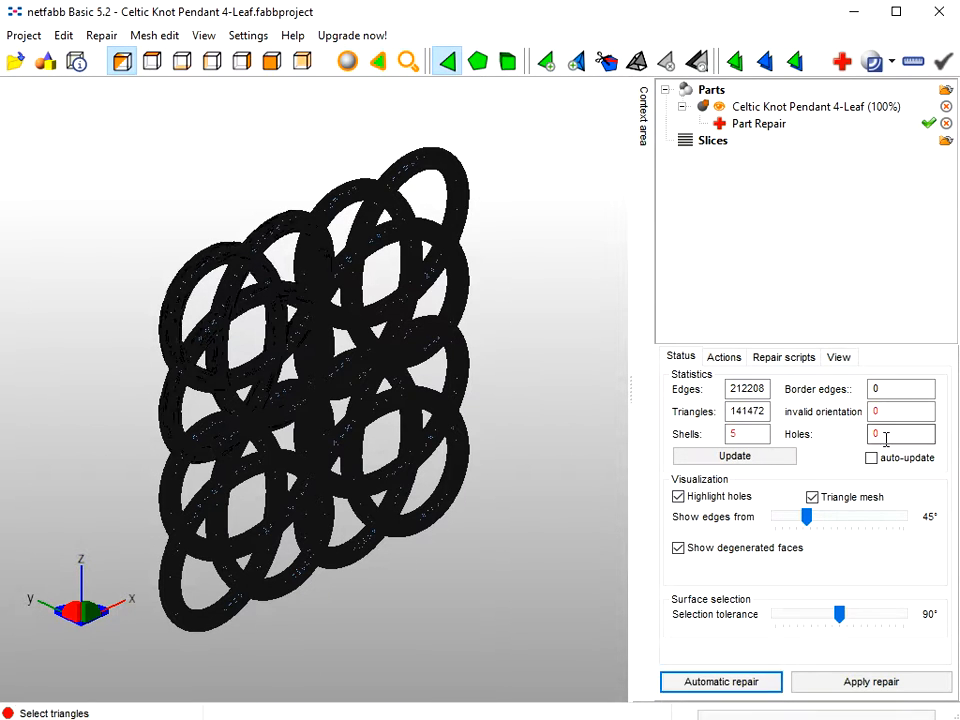
{"action": "left_click", "coordinate": [760, 458]}
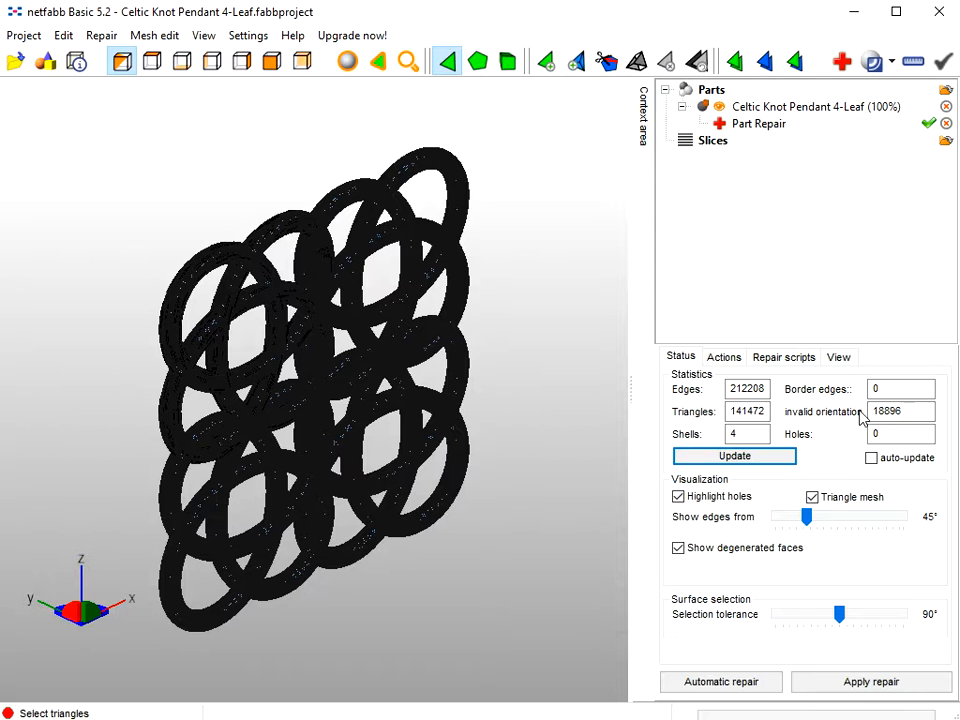
- Apply the repair, removing the old part, and inspect the repaired pendant's surface up close
{"action": "left_click", "coordinate": [893, 683]}
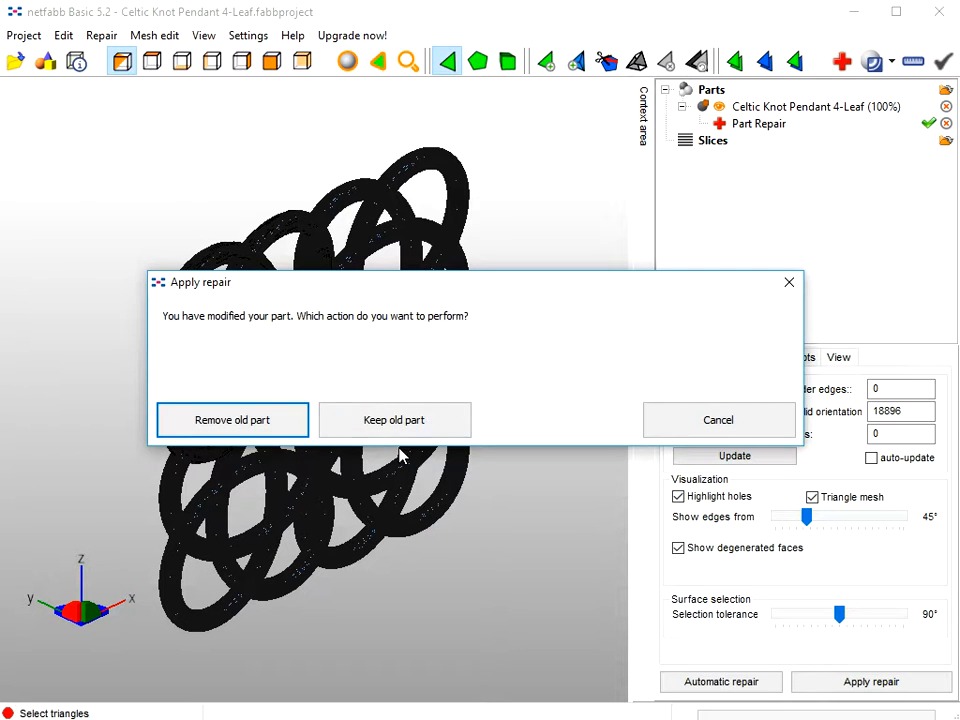
{"action": "left_click", "coordinate": [246, 428]}
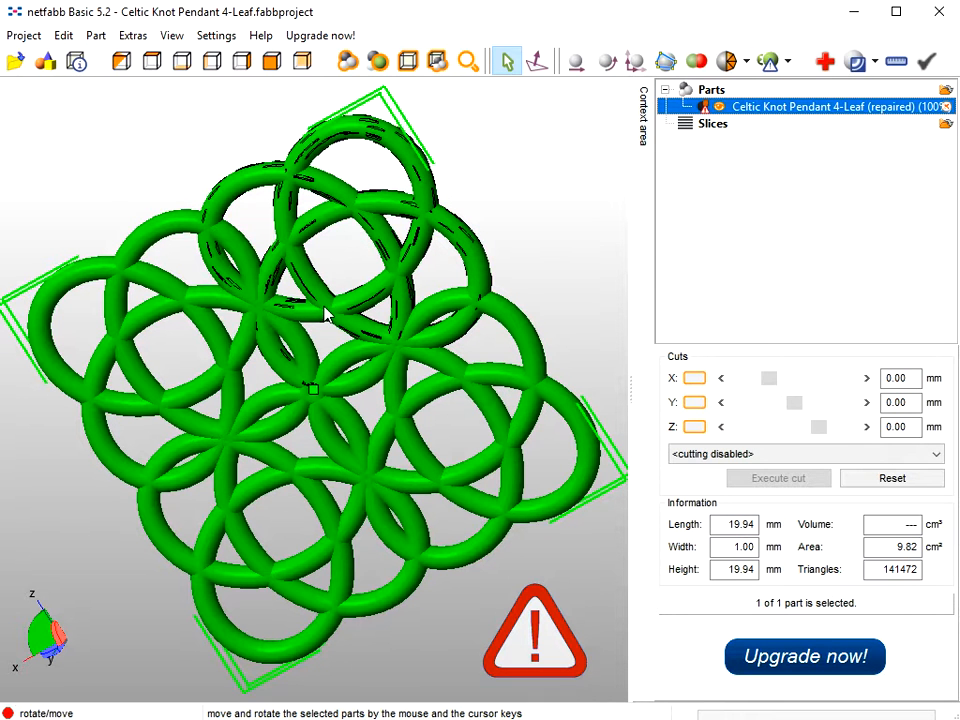
{"action": "scroll", "coordinate": [394, 264], "scroll_direction": "up", "scroll_amount": 2}
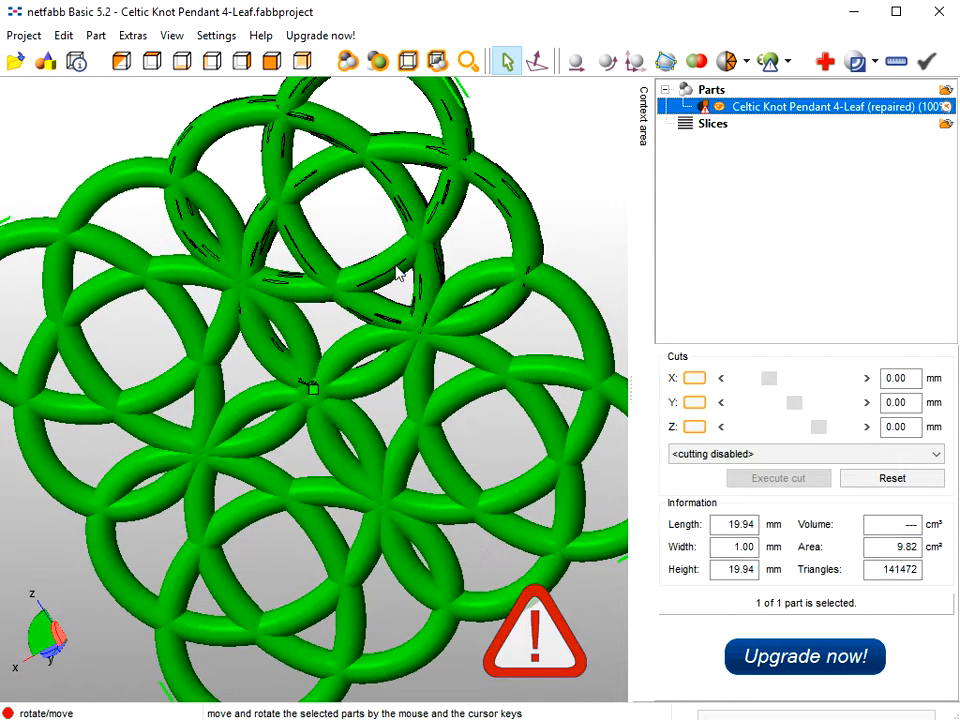
{"action": "scroll", "coordinate": [401, 207], "scroll_direction": "down", "scroll_amount": 2}
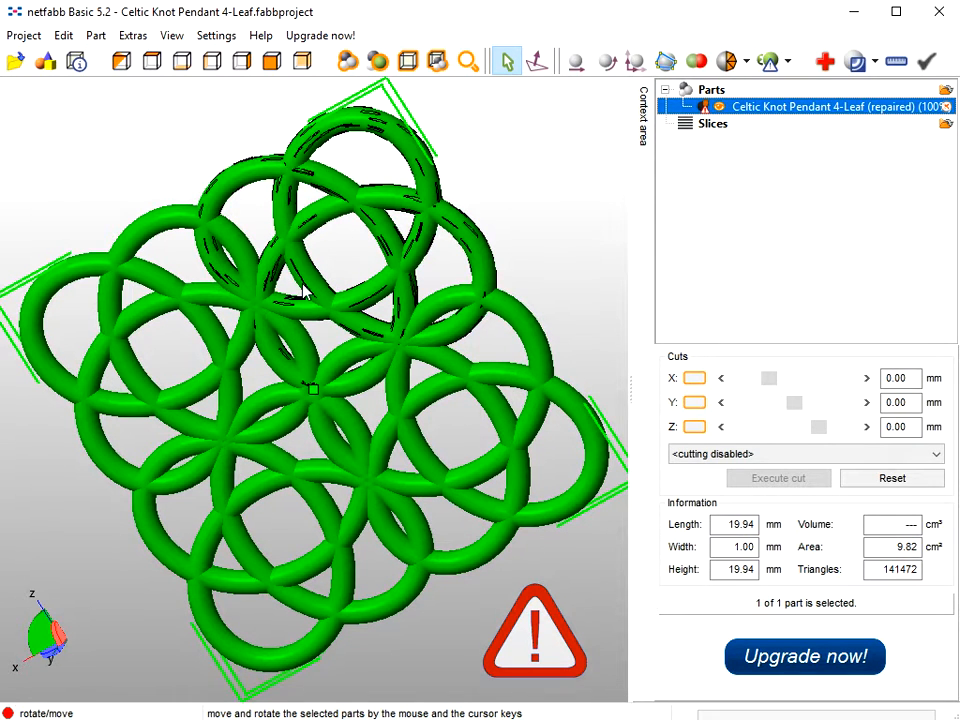
- Export the repaired part as a WaveFront OBJ, overwriting Celtic Knot Pendant 4-Leaf on the Desktop, with the mesh optimized at 0.0010 mm tolerance
{"action": "left_click", "coordinate": [94, 35]}
{"action": "mouse_move", "coordinate": [146, 109]}
{"action": "left_click", "coordinate": [350, 296]}
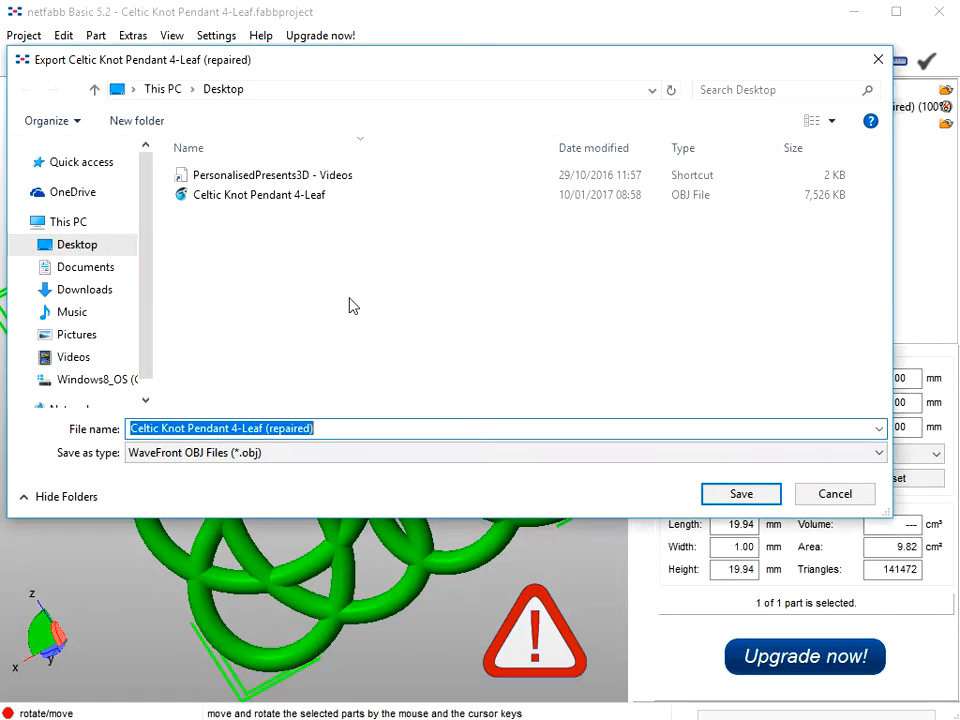
{"action": "left_click", "coordinate": [330, 196]}
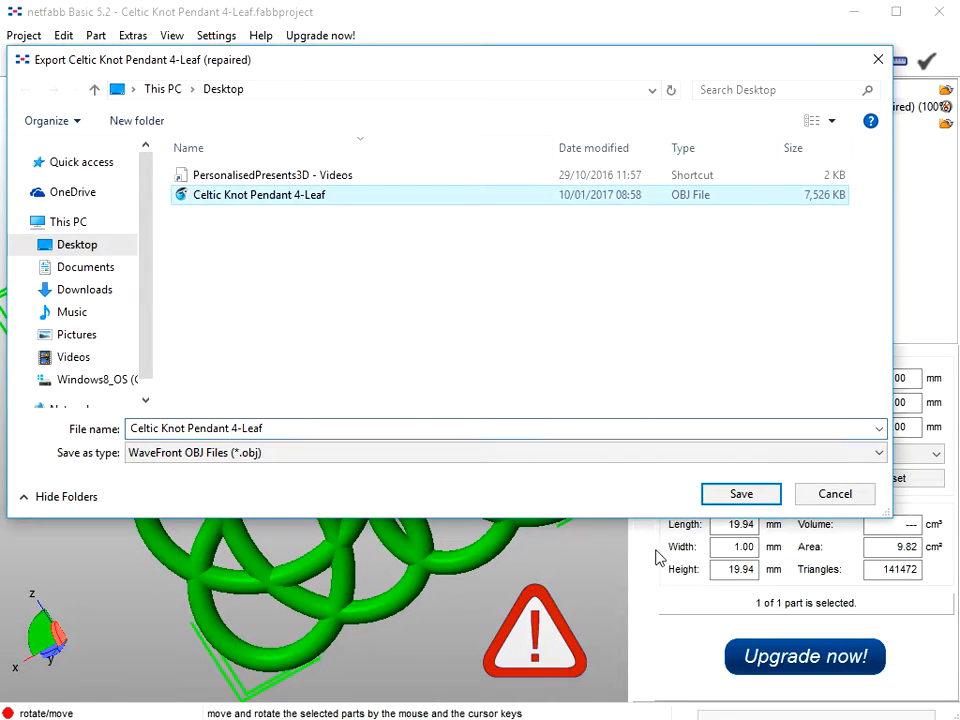
{"action": "left_click", "coordinate": [741, 493]}
{"action": "left_click", "coordinate": [567, 411]}
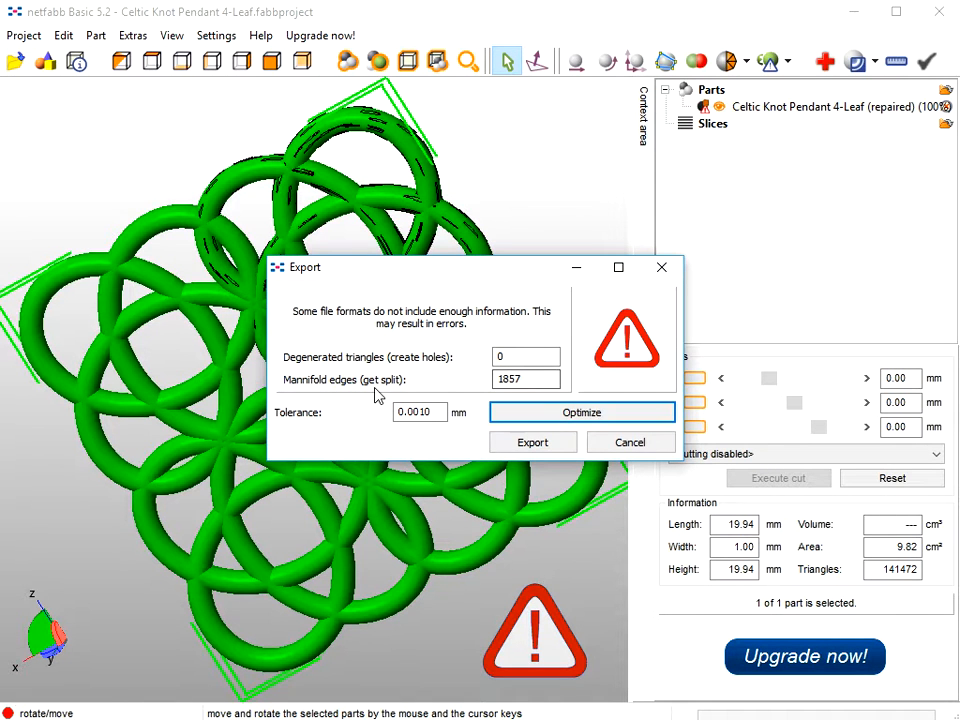
{"action": "left_click", "coordinate": [604, 413]}
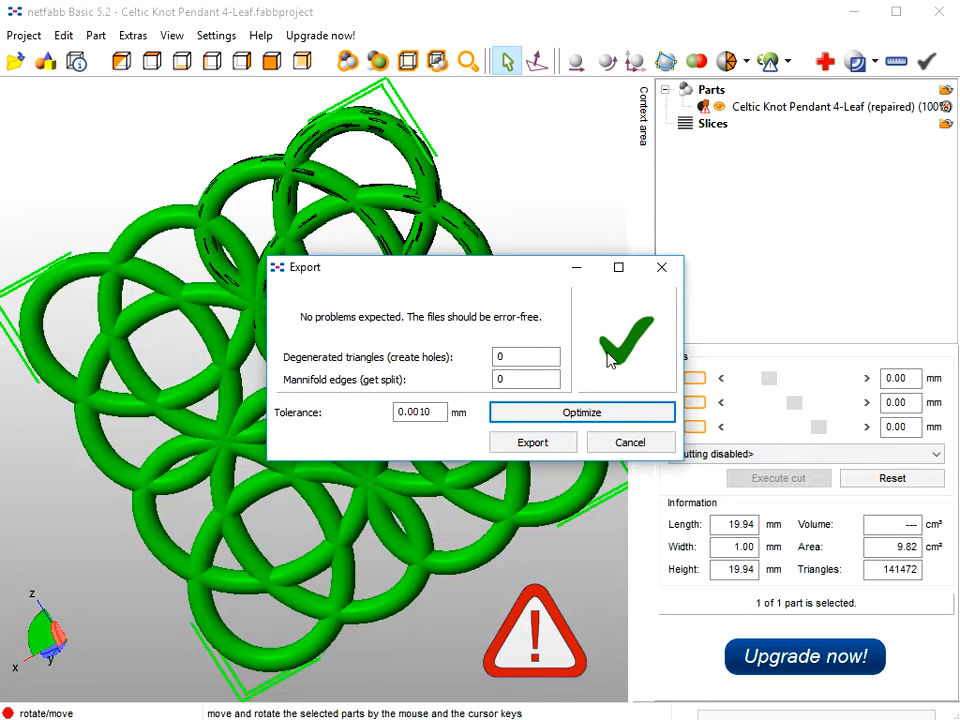
{"action": "left_click", "coordinate": [545, 443]}
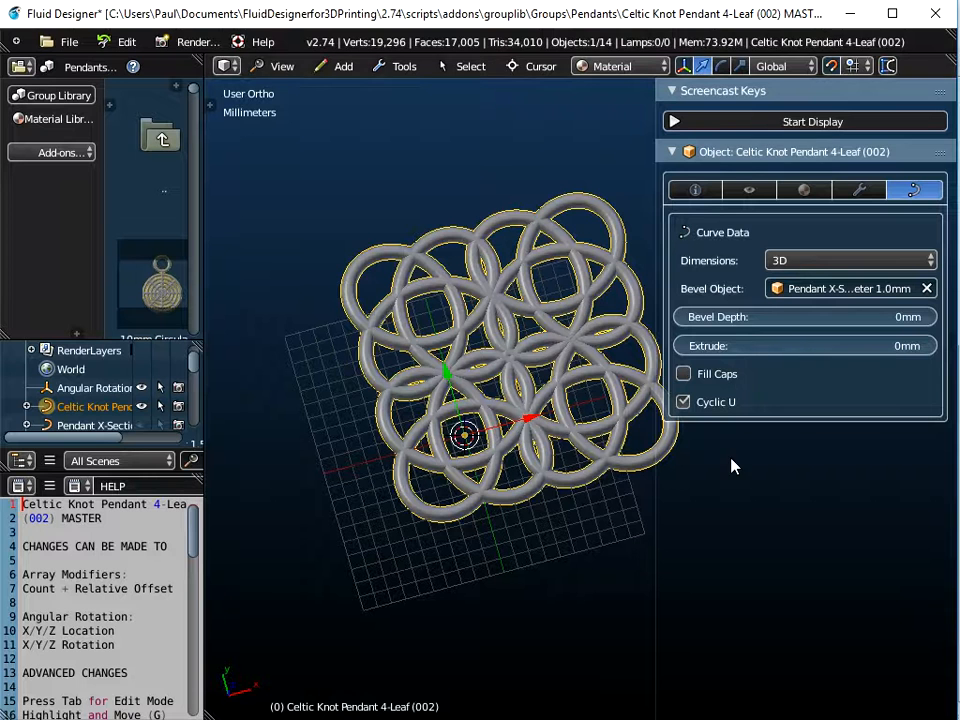
- Back in Fluid Designer, reduce the count of the pendant's Set the Columns array to 4
{"action": "left_click", "coordinate": [868, 190]}
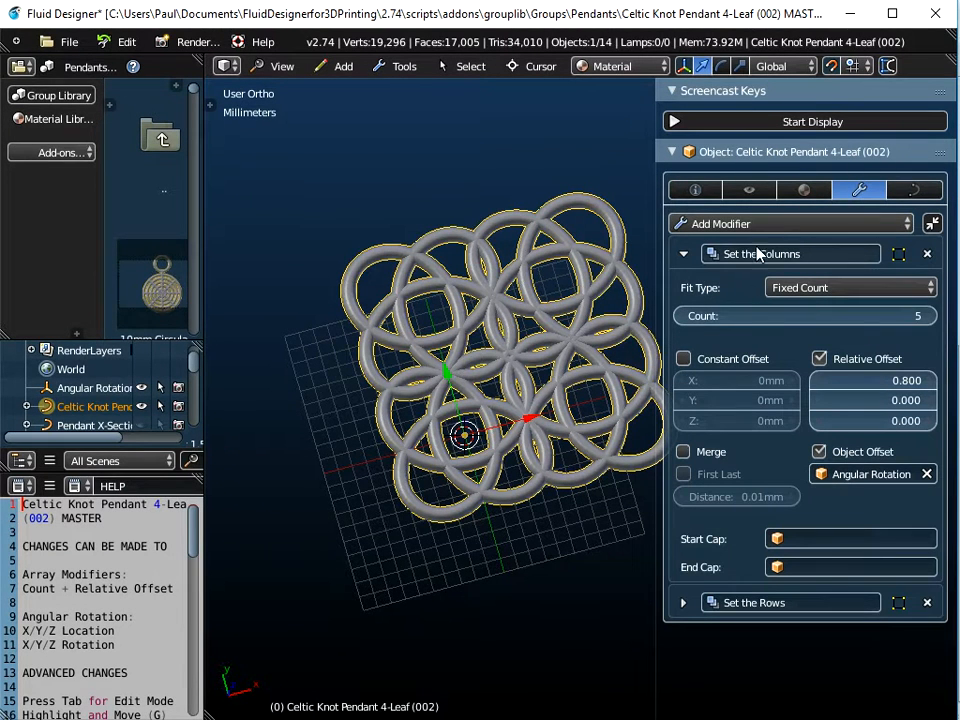
{"action": "left_click", "coordinate": [687, 319]}
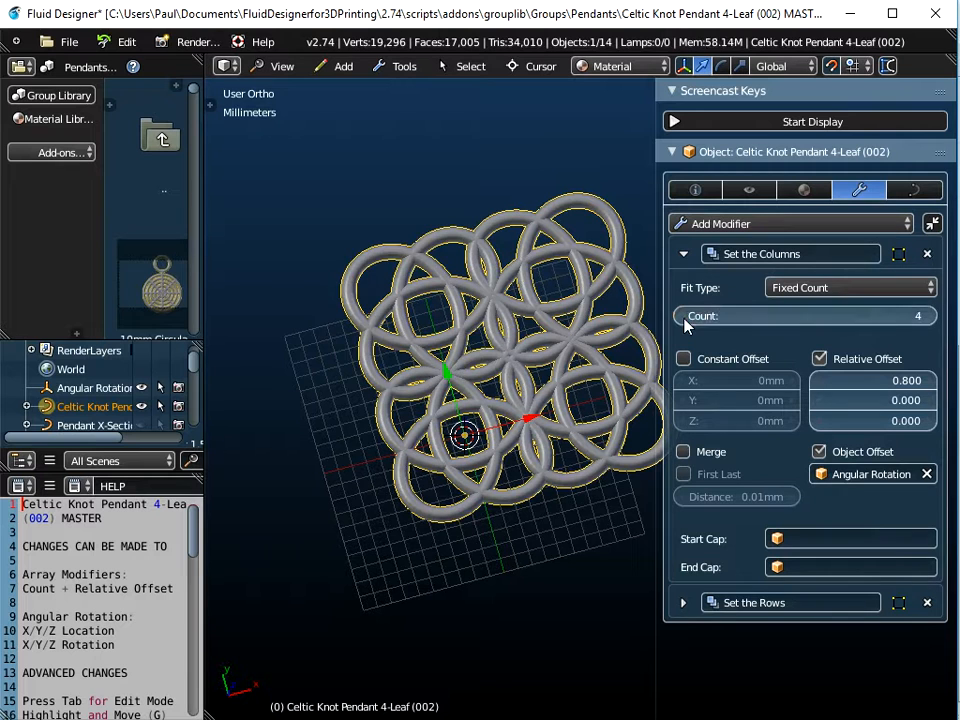
- Try a count of 3 in the knot pendant's Set the Columns array and return it to 4
{"action": "left_click", "coordinate": [686, 320]}
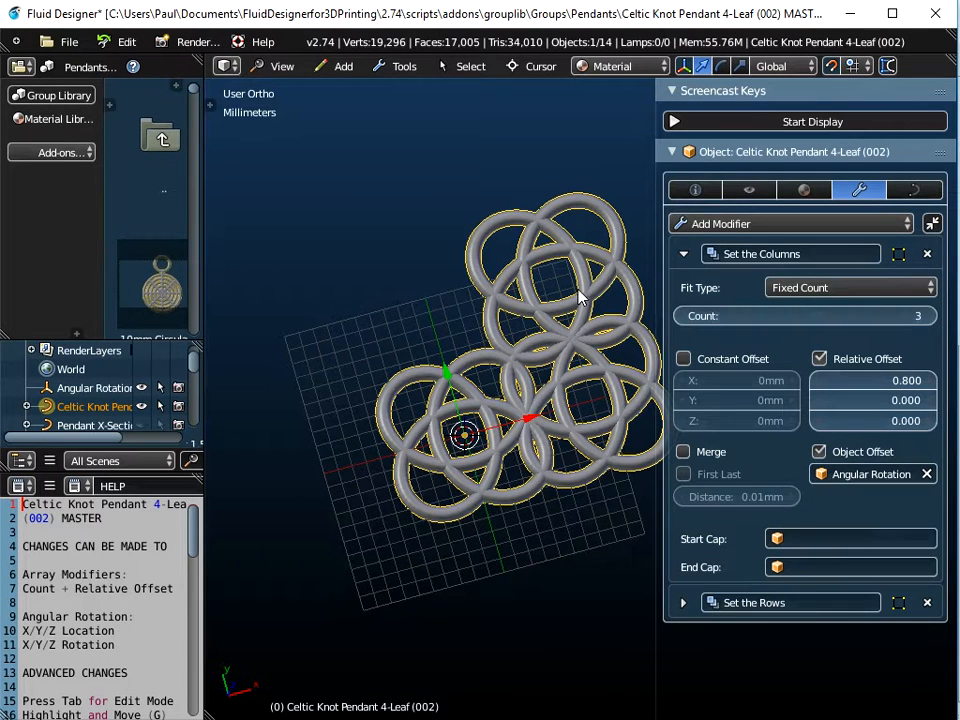
{"action": "left_click", "coordinate": [934, 318]}
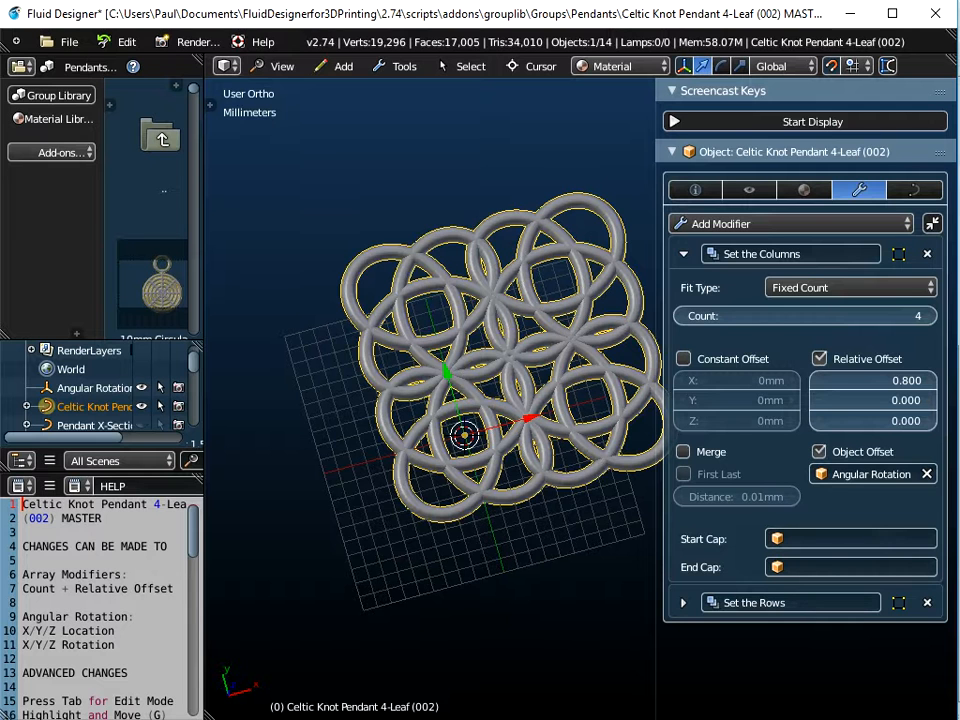
- Switch to Photos, read the tips slides on object overlapping and 3D/2D curve data, and return to Fluid Designer
{"action": "left_click", "coordinate": [531, 712]}
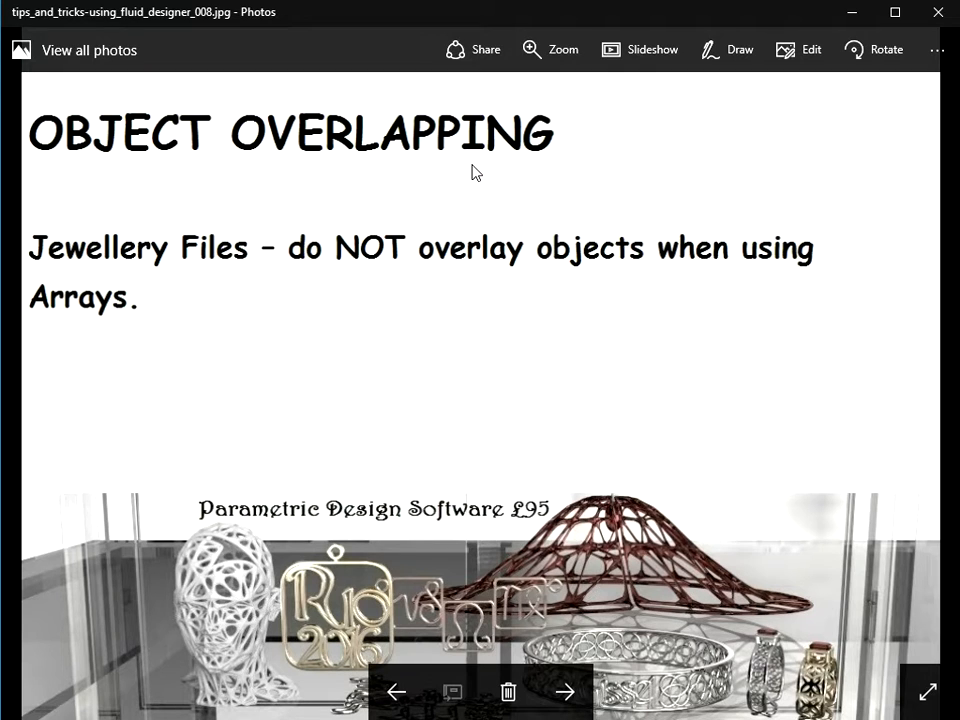
{"action": "left_click", "coordinate": [566, 692]}
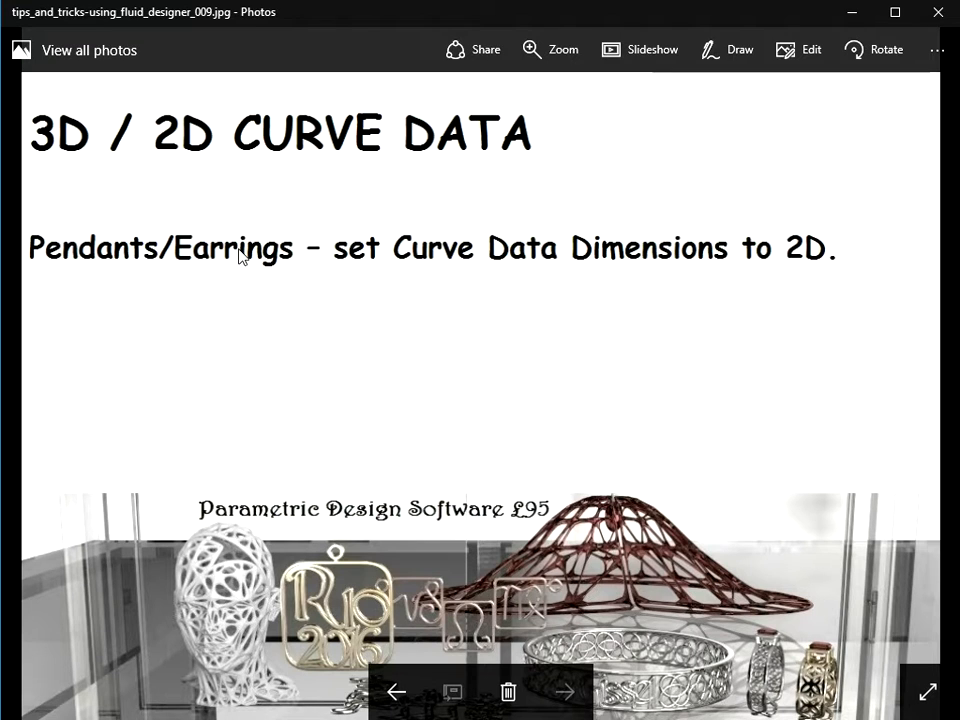
{"action": "key", "text": "alt+Tab"}
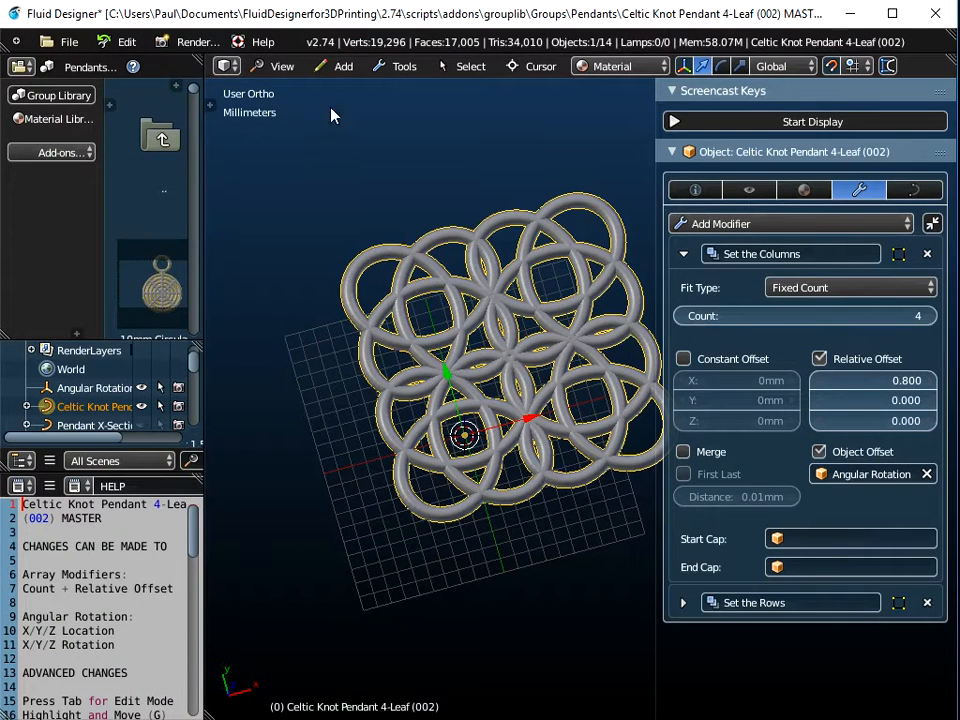
- Start a new file by reloading the start-up file
{"action": "left_click", "coordinate": [62, 41]}
{"action": "left_click", "coordinate": [80, 66]}
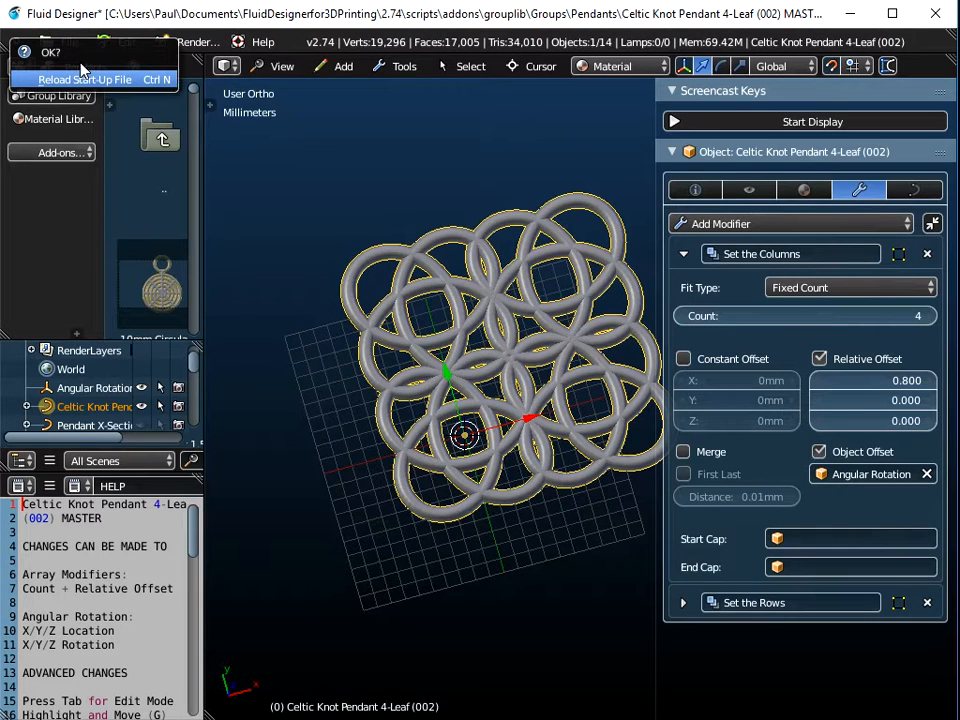
{"action": "left_click", "coordinate": [82, 78]}
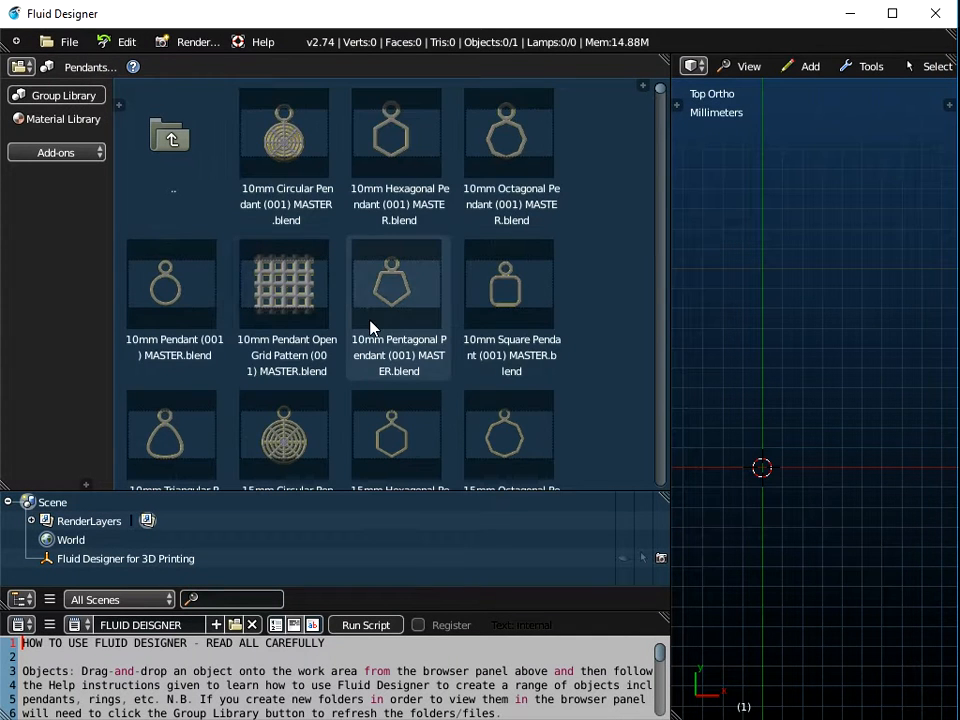
- Browse the Pendants library and place the 25mm Hexagonal Pendant (001) MASTER in the work area
{"action": "left_click", "coordinate": [410, 150]}
{"action": "left_click", "coordinate": [516, 160]}
{"action": "left_click", "coordinate": [503, 283]}
{"action": "left_click", "coordinate": [428, 295]}
{"action": "left_click", "coordinate": [508, 430]}
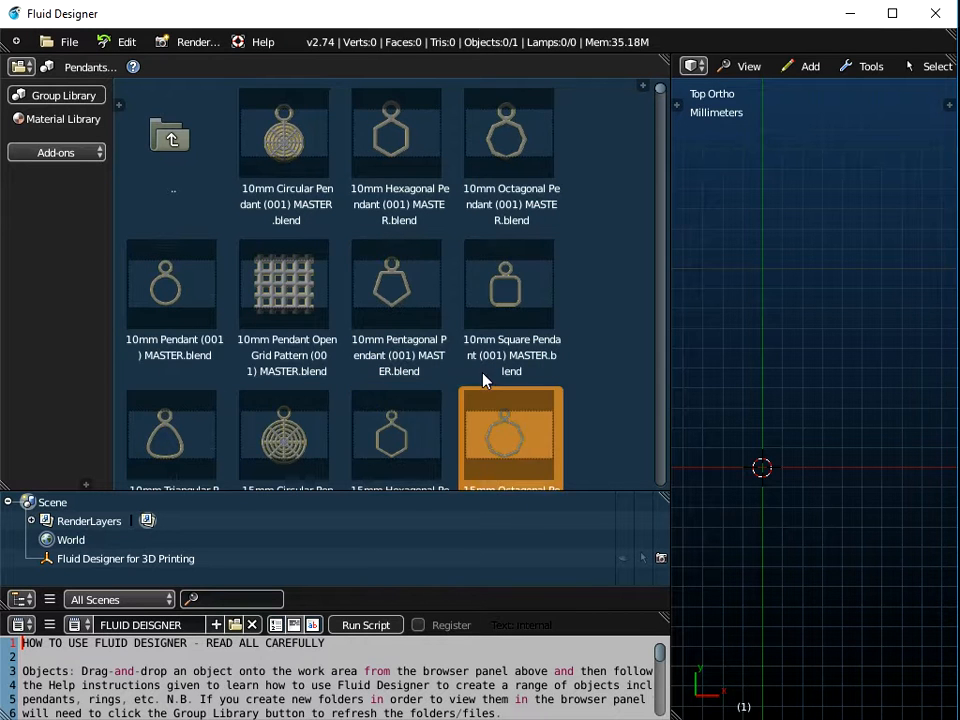
{"action": "scroll", "coordinate": [489, 375], "scroll_direction": "down", "scroll_amount": 5}
{"action": "left_click", "coordinate": [415, 330]}
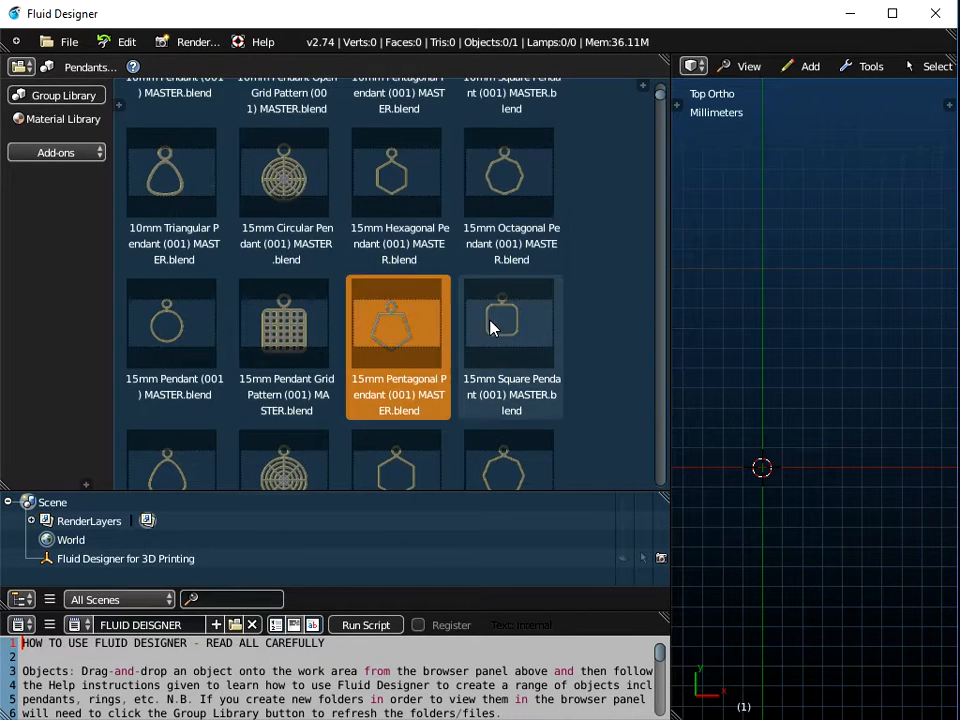
{"action": "left_click", "coordinate": [493, 326]}
{"action": "scroll", "coordinate": [375, 219], "scroll_direction": "down", "scroll_amount": 3}
{"action": "scroll", "coordinate": [372, 218], "scroll_direction": "down", "scroll_amount": 8}
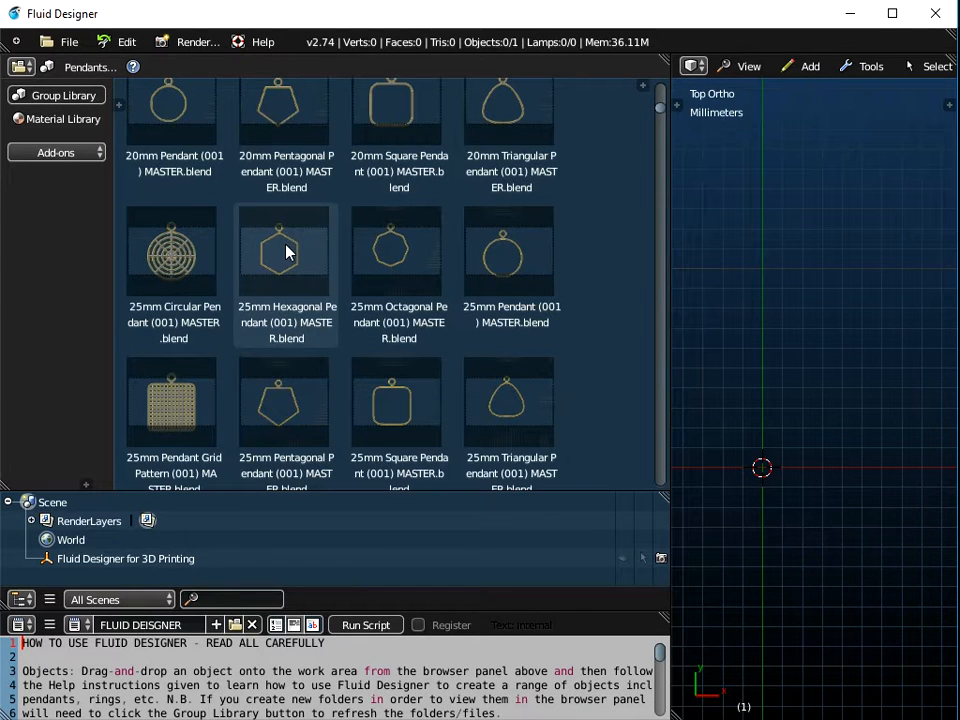
{"action": "left_click", "coordinate": [290, 265]}
{"action": "left_click_drag", "start_coordinate": [285, 262], "coordinate": [721, 323]}
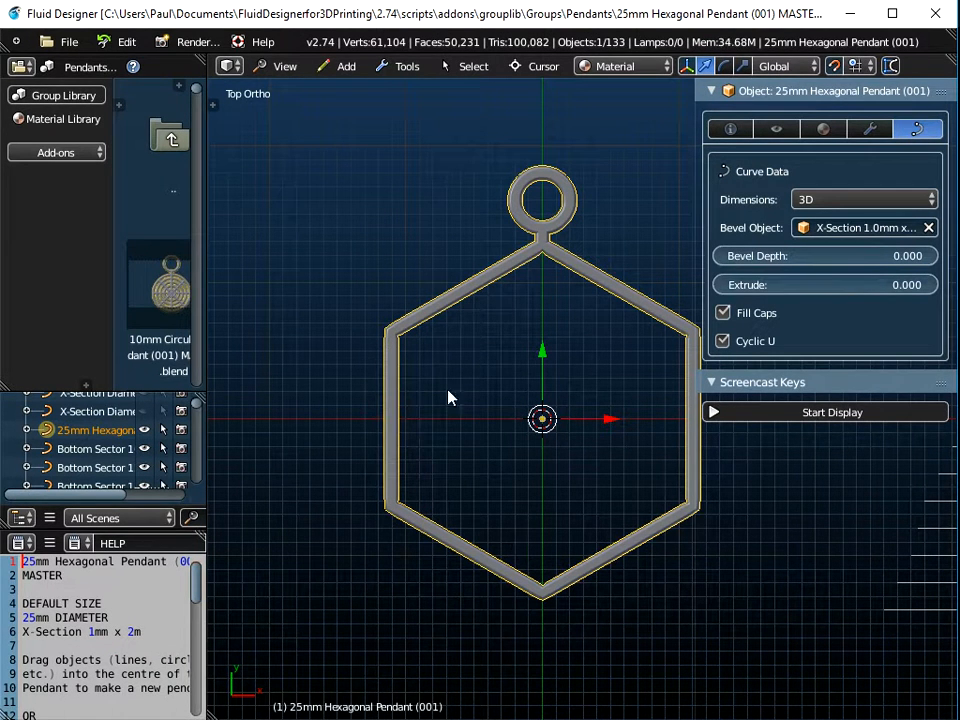
- Examine the corners of the hexagonal pendant's frame up close from several angles
{"action": "scroll", "coordinate": [398, 342], "scroll_direction": "up", "scroll_amount": 4}
{"action": "scroll", "coordinate": [396, 334], "scroll_direction": "up", "scroll_amount": 8}
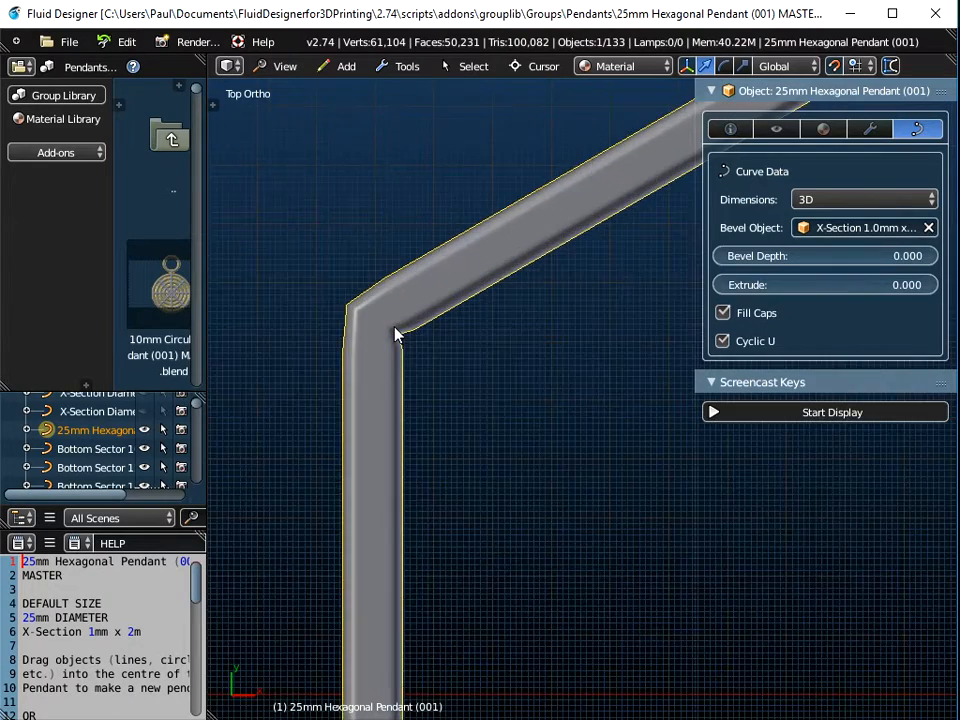
{"action": "middle_click_drag", "start_coordinate": [467, 569], "coordinate": [395, 484]}
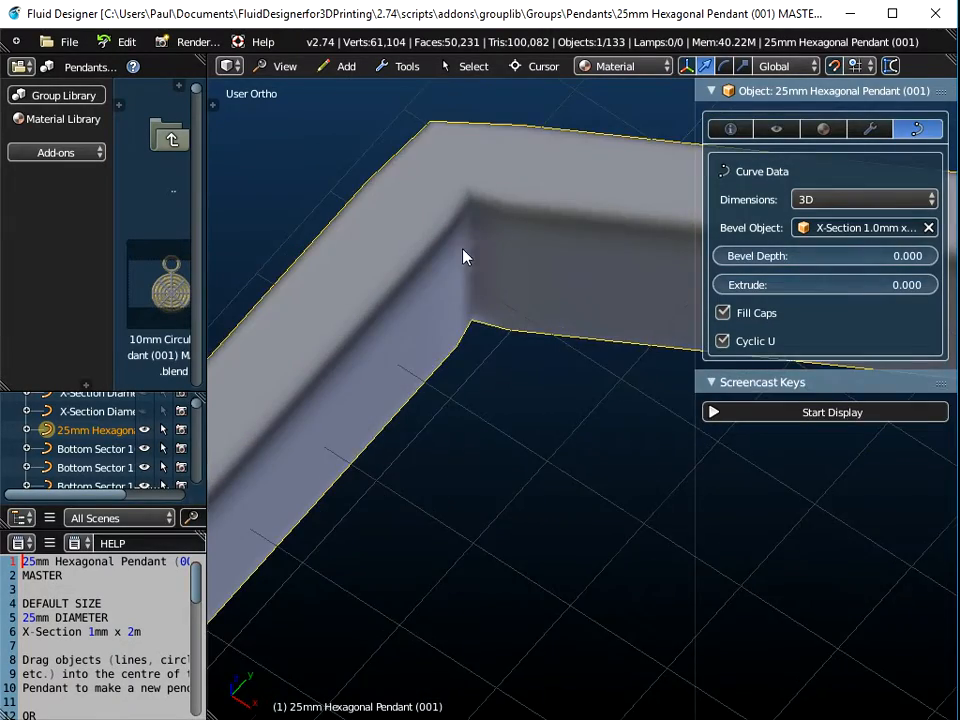
{"action": "scroll", "coordinate": [471, 231], "scroll_direction": "up", "scroll_amount": 2}
{"action": "scroll", "coordinate": [471, 231], "scroll_direction": "down", "scroll_amount": 4}
{"action": "scroll", "coordinate": [476, 242], "scroll_direction": "down", "scroll_amount": 4}
{"action": "middle_click_drag", "start_coordinate": [493, 336], "coordinate": [354, 326]}
{"action": "scroll", "coordinate": [330, 242], "scroll_direction": "up", "scroll_amount": 4}
{"action": "scroll", "coordinate": [302, 230], "scroll_direction": "up", "scroll_amount": 4}
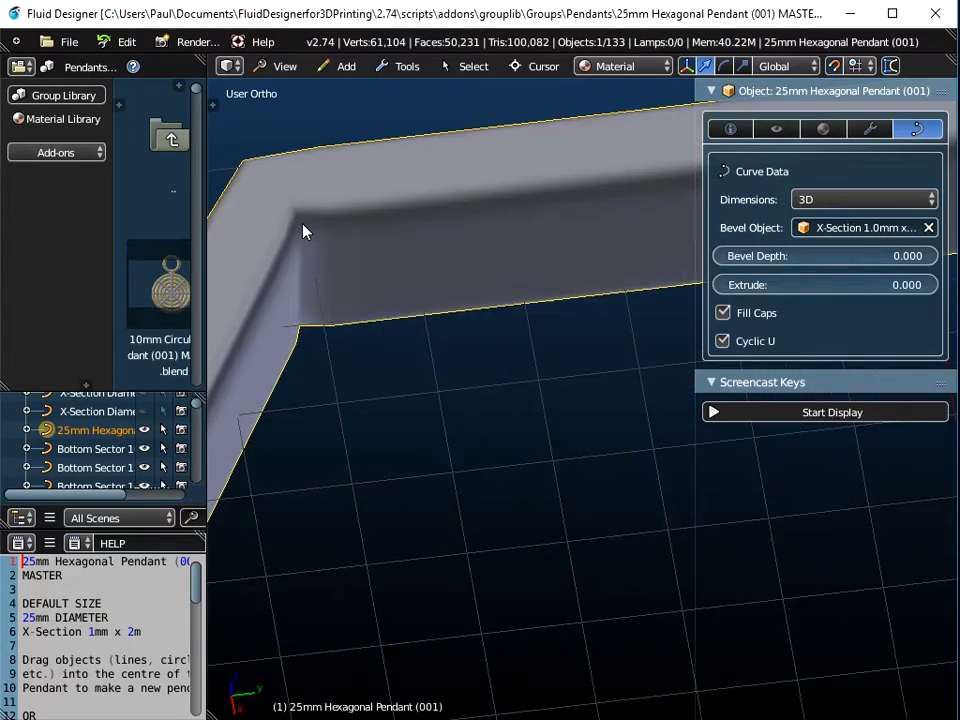
{"action": "scroll", "coordinate": [302, 230], "scroll_direction": "down", "scroll_amount": 5}
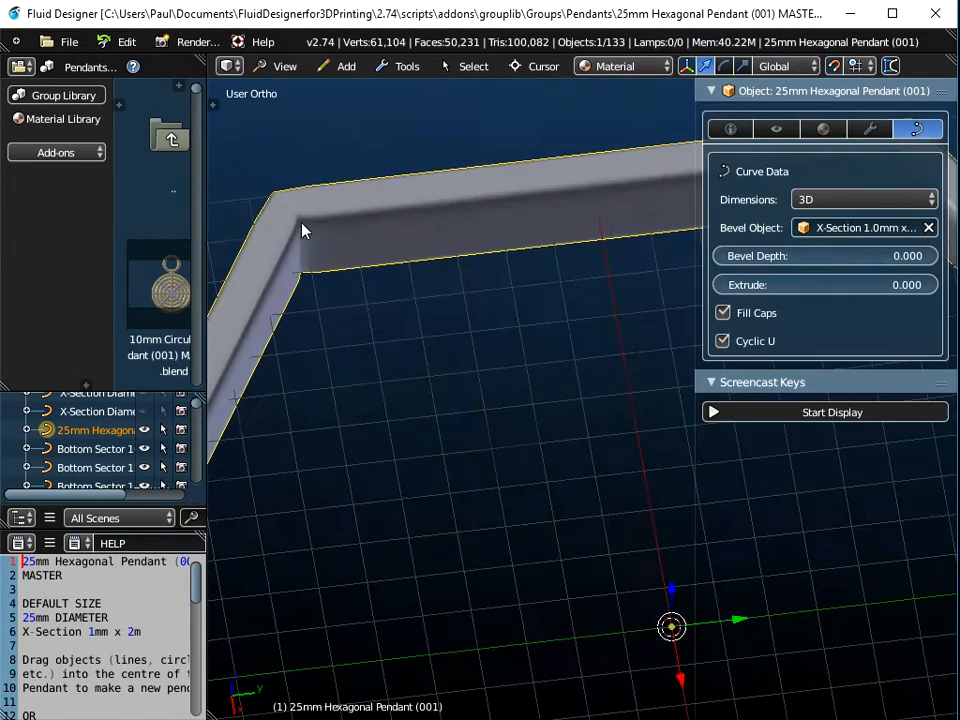
{"action": "middle_click_drag", "start_coordinate": [400, 292], "coordinate": [538, 284]}
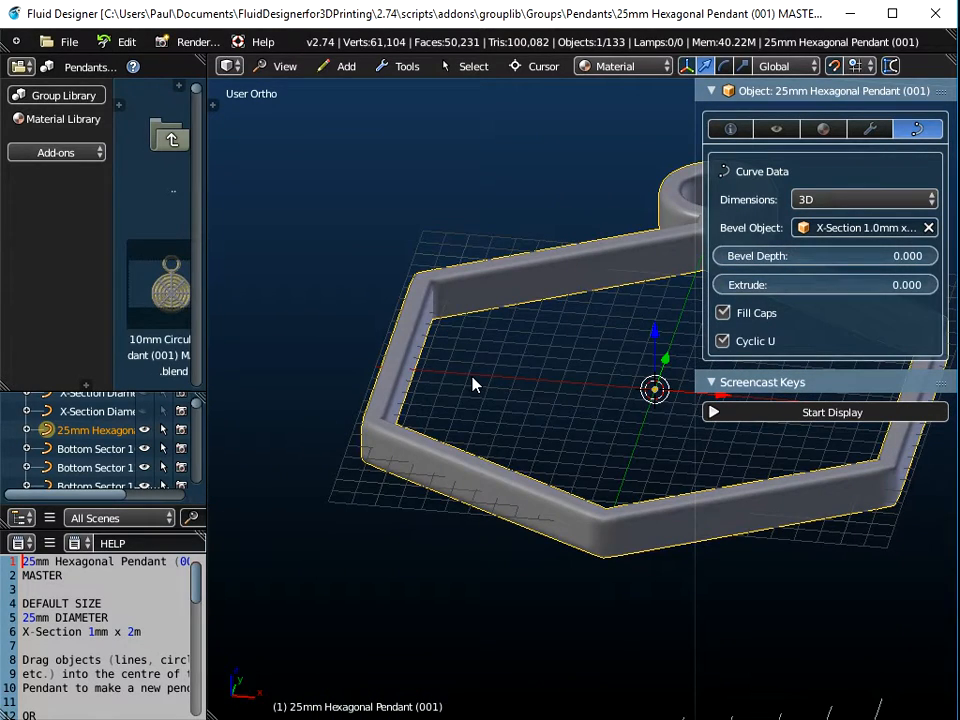
- Remove the pendant's bevel object to see the bare curve, and reassign X-Section 1.0mm x 2.0mm
{"action": "left_click", "coordinate": [929, 230]}
{"action": "middle_click_drag", "start_coordinate": [531, 388], "coordinate": [708, 316]}
{"action": "left_click", "coordinate": [831, 227]}
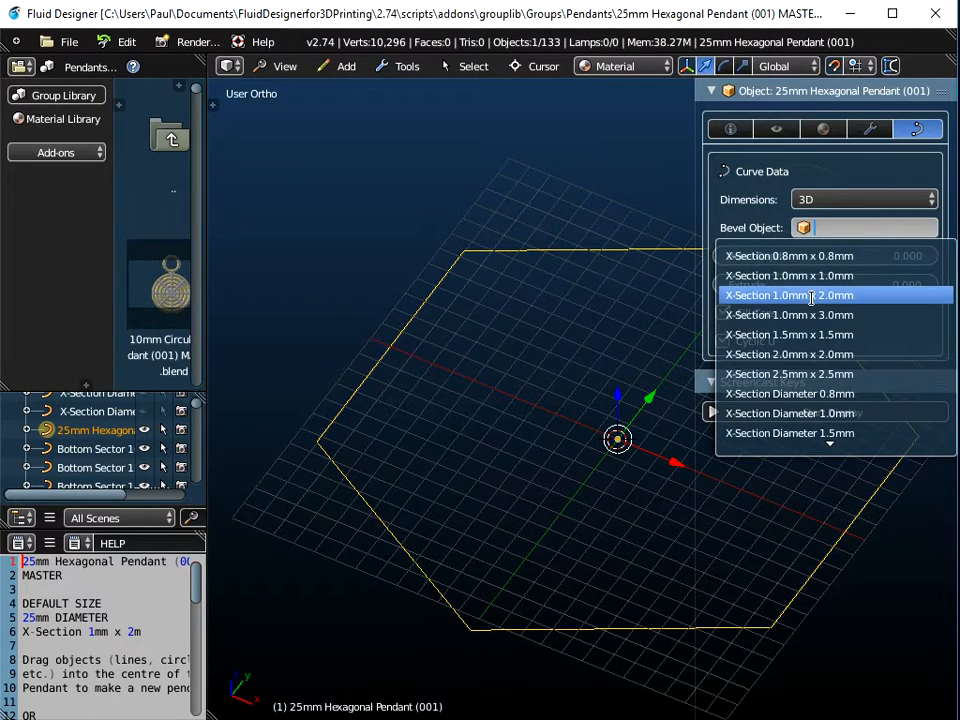
{"action": "left_click", "coordinate": [811, 296]}
- Examine how evenly the frame's thickness runs through the inner and outer corners of the bevelled hexagon
{"action": "middle_click_drag", "start_coordinate": [380, 500], "coordinate": [294, 467]}
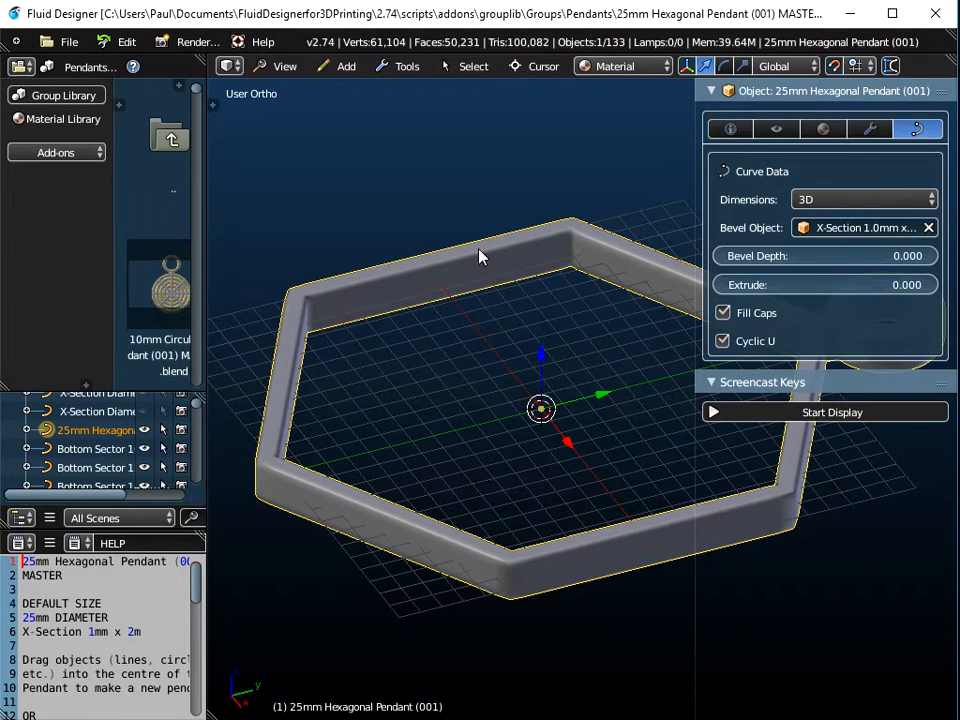
{"action": "middle_click_drag", "start_coordinate": [418, 418], "coordinate": [489, 386]}
{"action": "scroll", "coordinate": [558, 215], "scroll_direction": "up", "scroll_amount": 5}
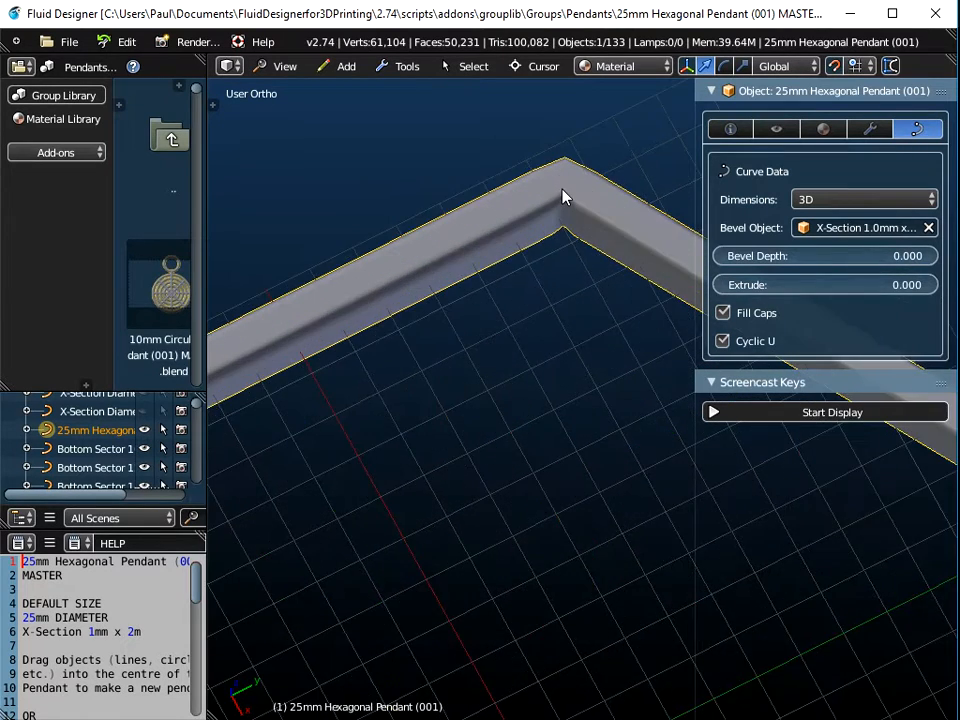
{"action": "scroll", "coordinate": [562, 205], "scroll_direction": "up", "scroll_amount": 6}
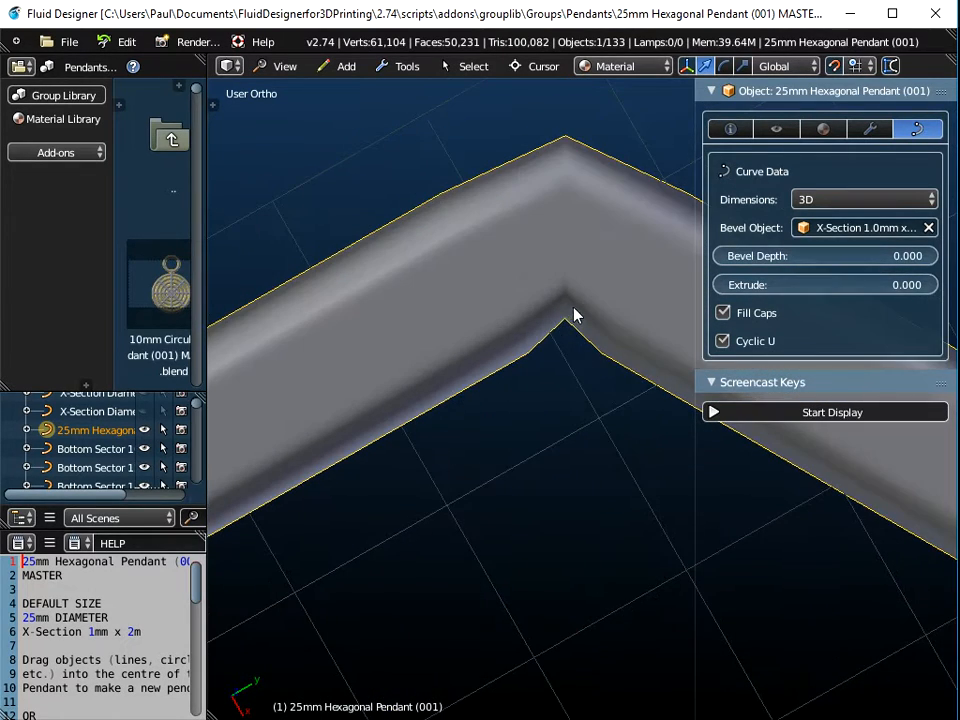
{"action": "scroll", "coordinate": [585, 200], "scroll_direction": "down", "scroll_amount": 3}
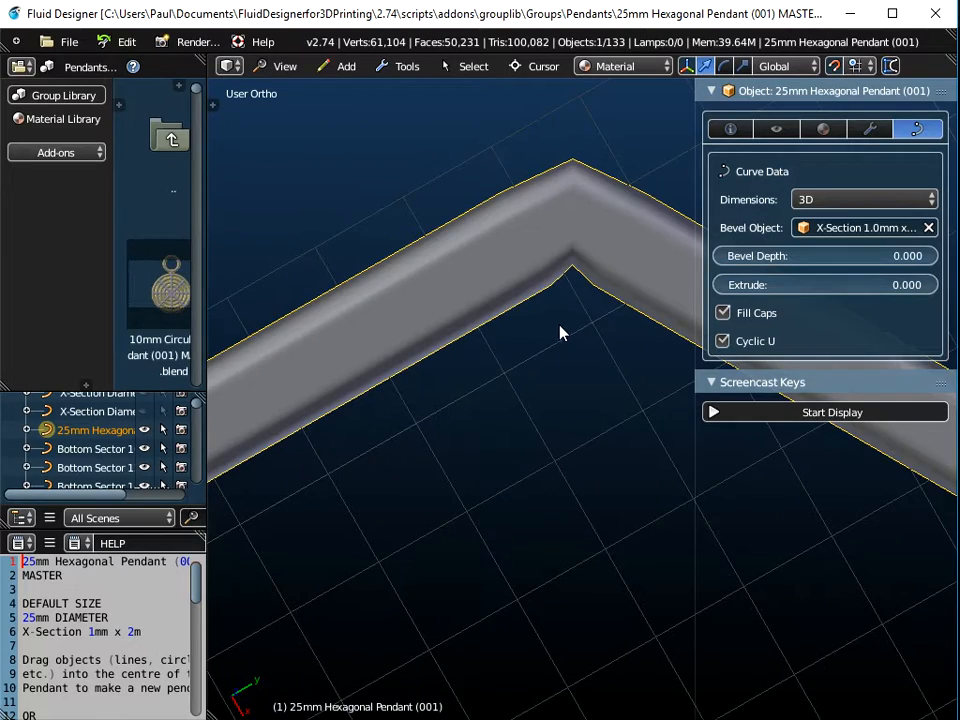
{"action": "scroll", "coordinate": [560, 330], "scroll_direction": "down", "scroll_amount": 10}
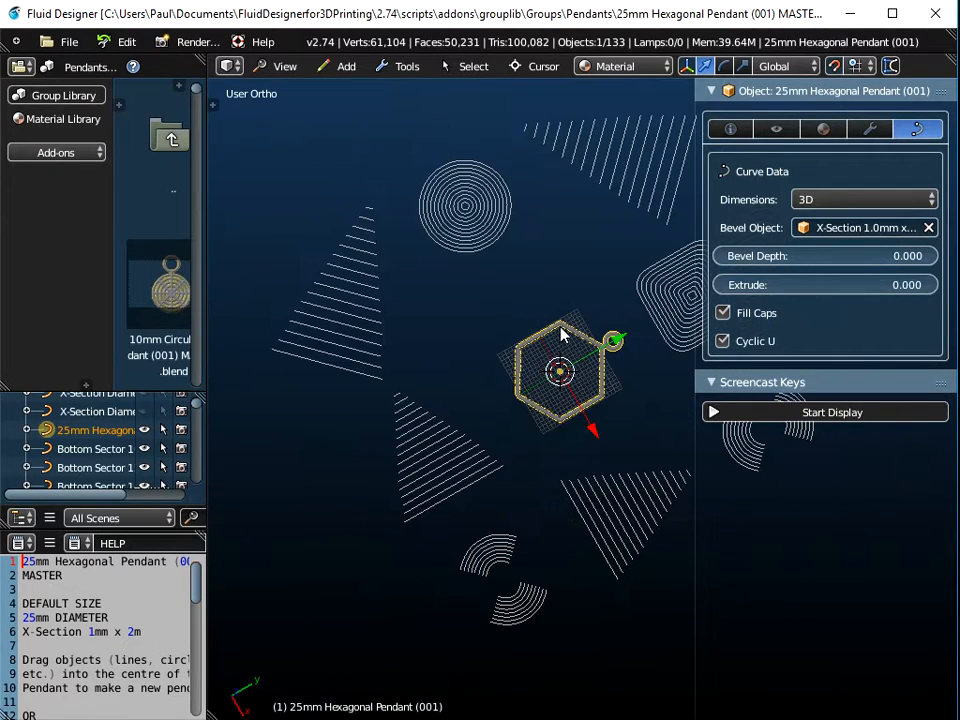
{"action": "scroll", "coordinate": [570, 368], "scroll_direction": "up", "scroll_amount": 1}
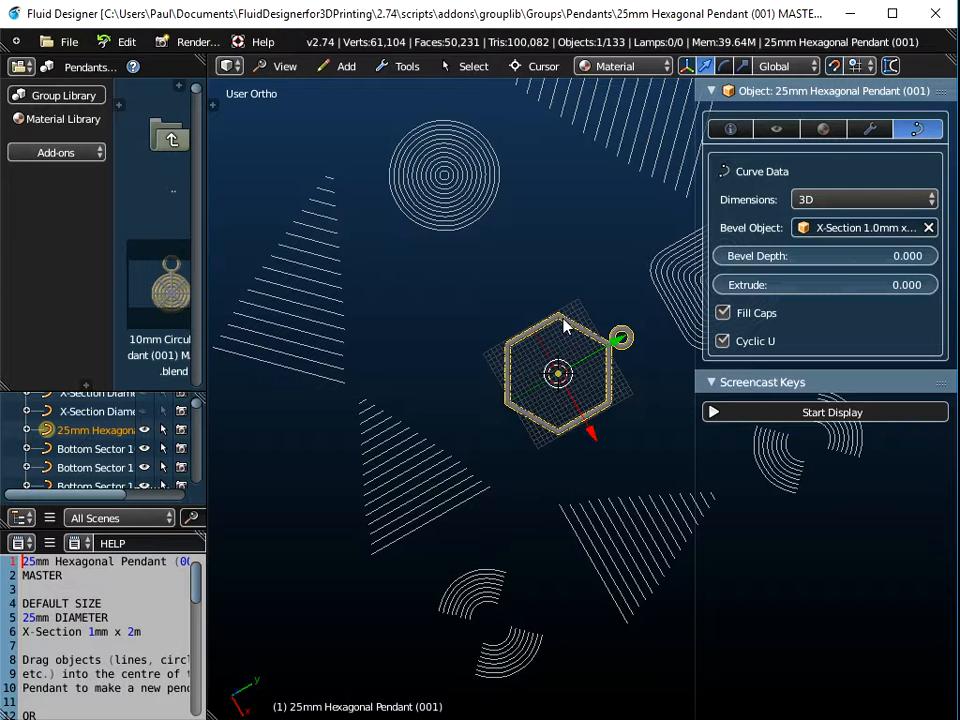
{"action": "scroll", "coordinate": [564, 326], "scroll_direction": "up", "scroll_amount": 4}
{"action": "scroll", "coordinate": [558, 360], "scroll_direction": "up", "scroll_amount": 3}
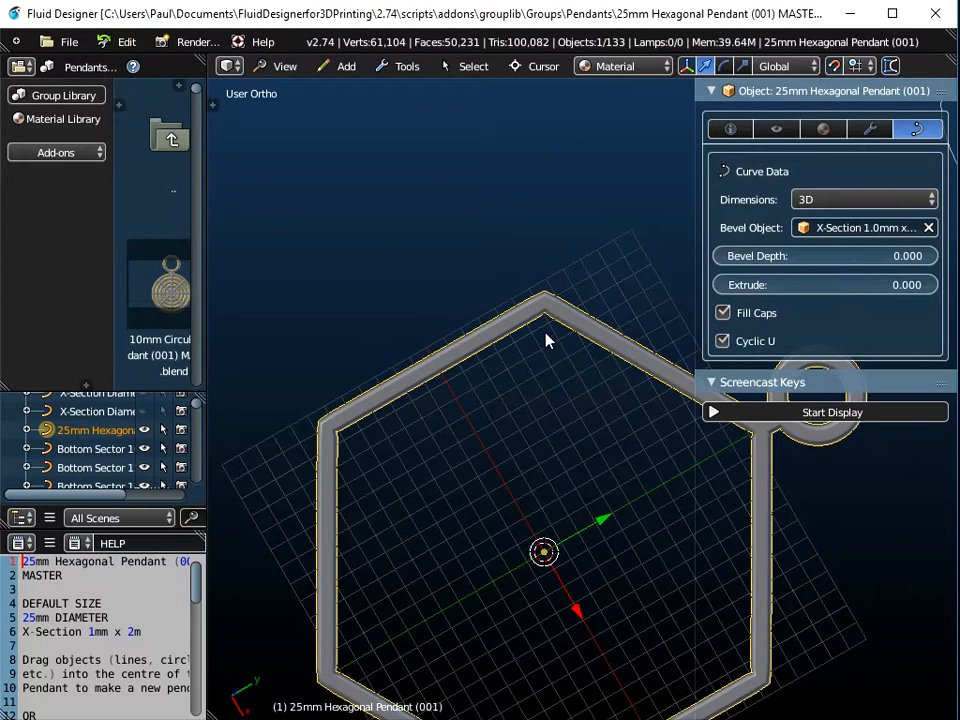
{"action": "scroll", "coordinate": [546, 350], "scroll_direction": "up", "scroll_amount": 2}
{"action": "scroll", "coordinate": [555, 390], "scroll_direction": "down", "scroll_amount": 1}
{"action": "middle_click_drag", "start_coordinate": [558, 403], "coordinate": [606, 372]}
{"action": "scroll", "coordinate": [555, 319], "scroll_direction": "up", "scroll_amount": 7}
{"action": "scroll", "coordinate": [606, 372], "scroll_direction": "down", "scroll_amount": 4}
{"action": "scroll", "coordinate": [606, 378], "scroll_direction": "down", "scroll_amount": 3}
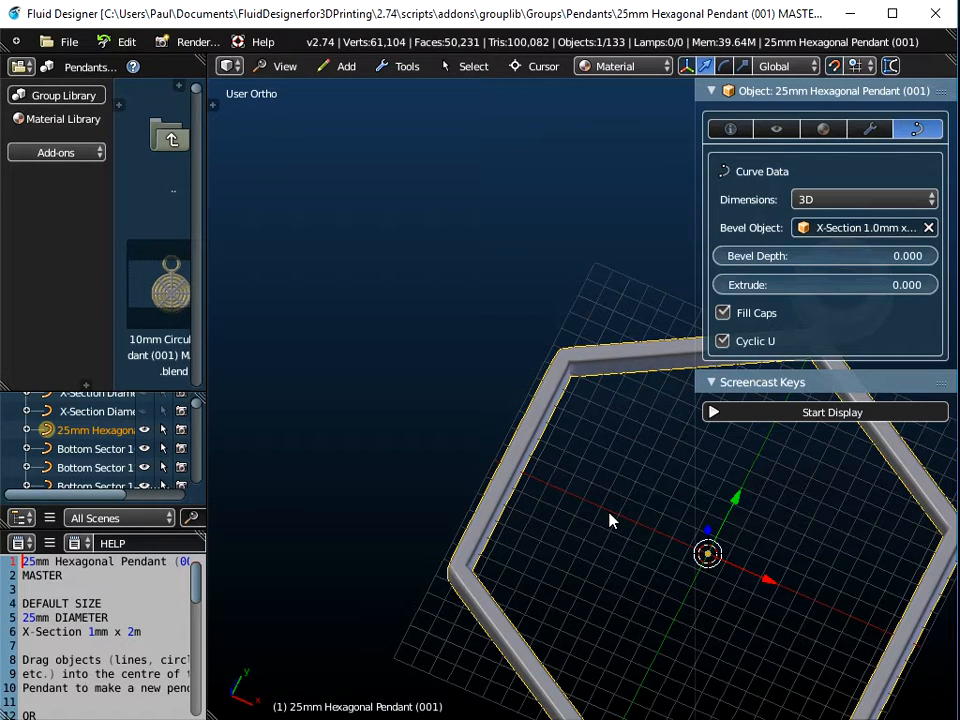
- Set the hexagonal pendant's Curve Data dimensions to 2D and check the shape of one frame corner
{"action": "scroll", "coordinate": [591, 411], "scroll_direction": "up", "scroll_amount": 7}
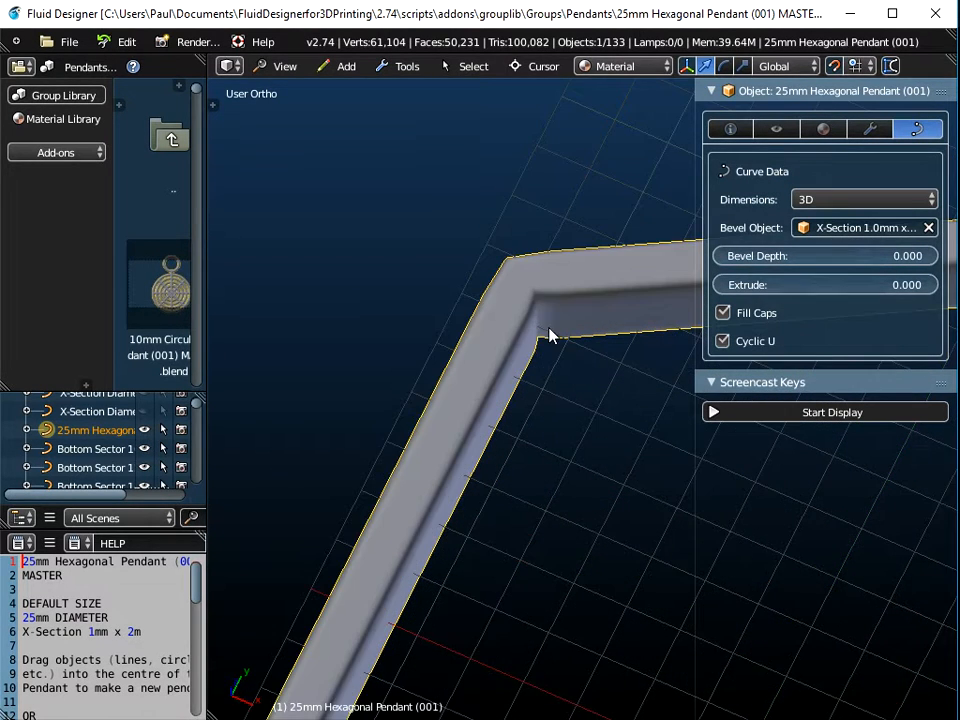
{"action": "scroll", "coordinate": [539, 305], "scroll_direction": "up", "scroll_amount": 1}
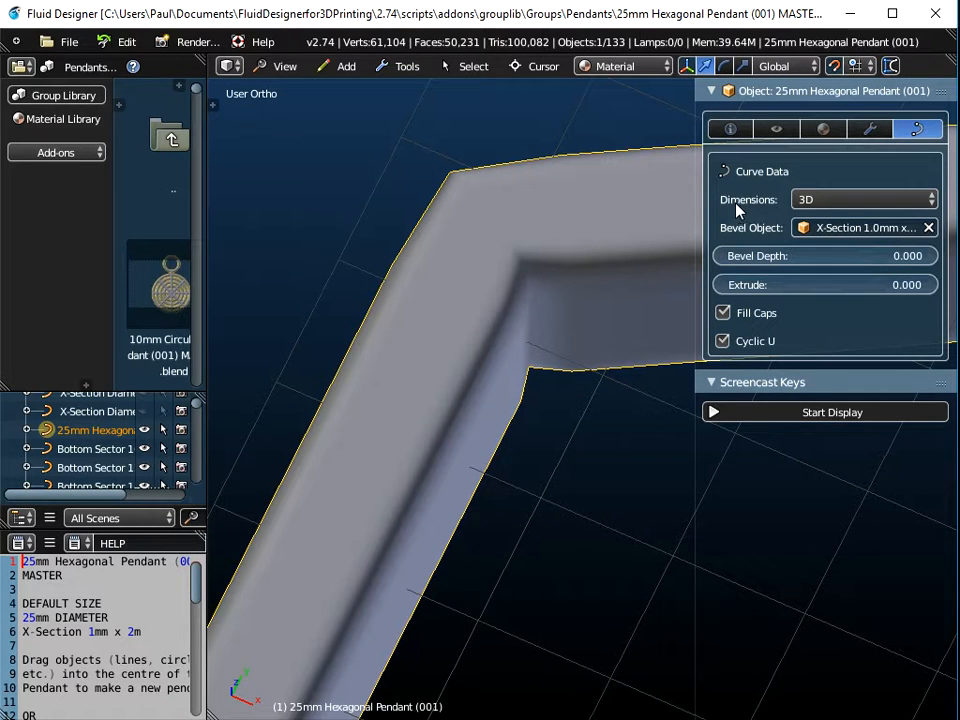
{"action": "left_click", "coordinate": [862, 201]}
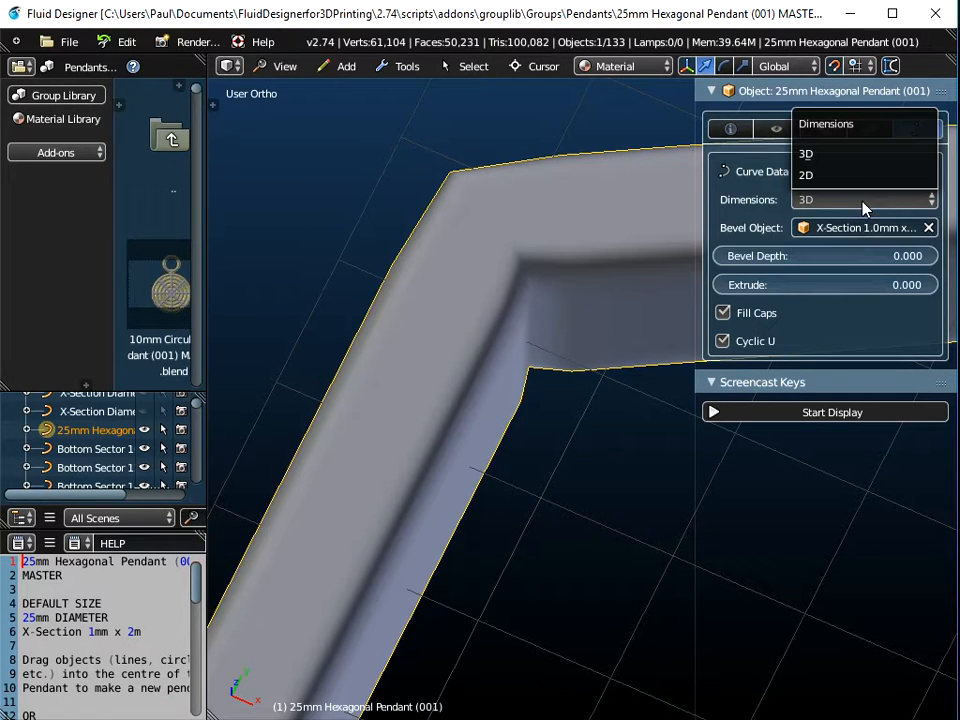
{"action": "left_click", "coordinate": [862, 176]}
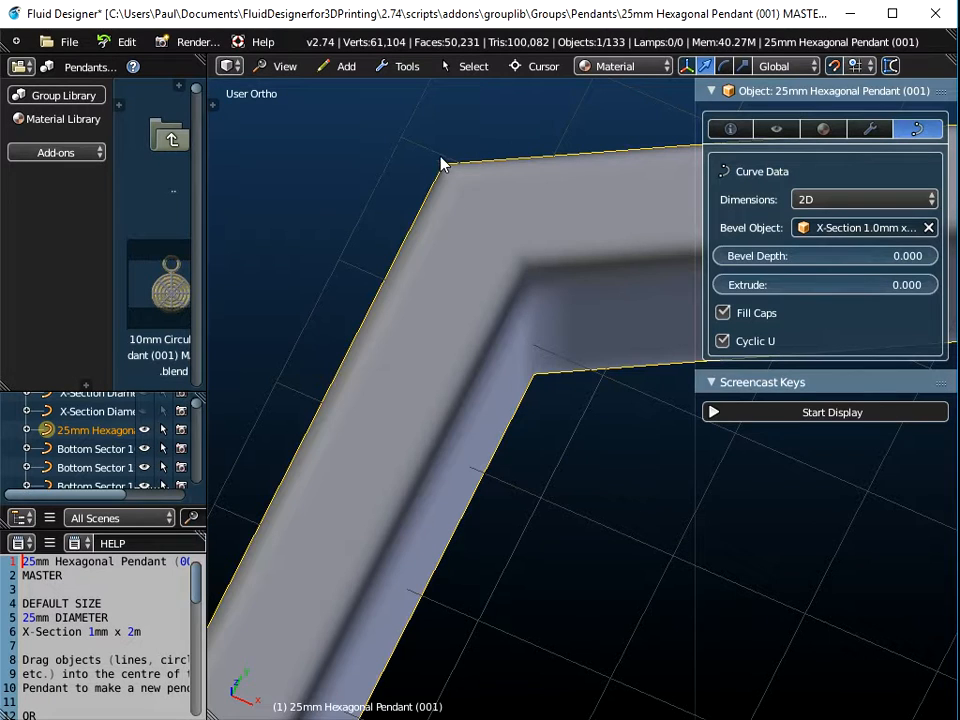
{"action": "middle_click_drag", "start_coordinate": [511, 273], "coordinate": [529, 344]}
- Switch the Curve Data dimensions to 3D and back to 2D to compare the corner shape
{"action": "left_click", "coordinate": [842, 211]}
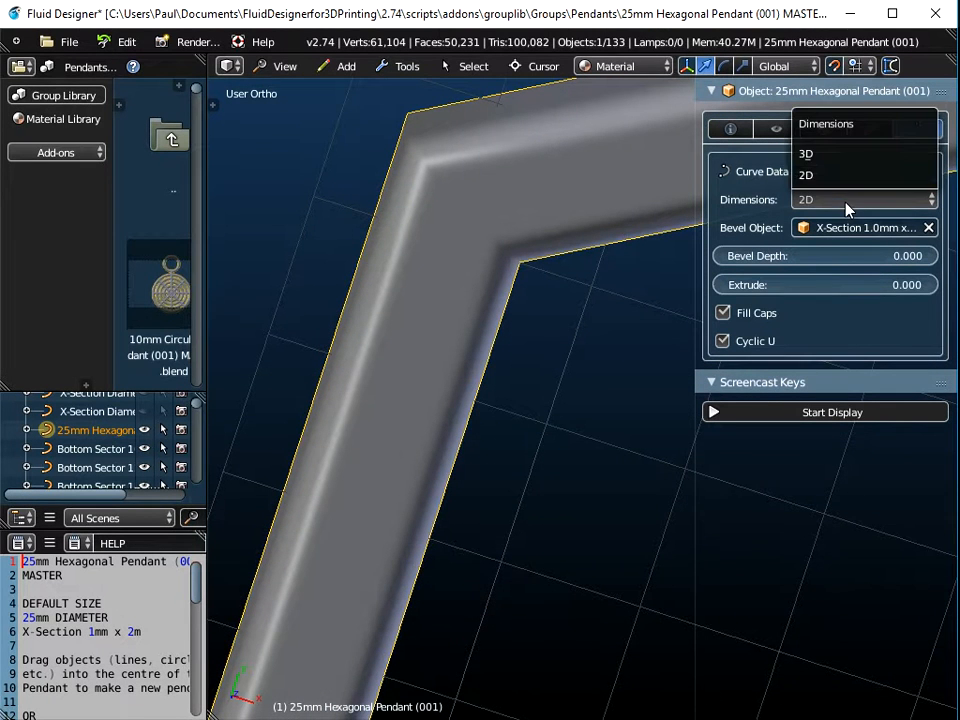
{"action": "left_click", "coordinate": [838, 155]}
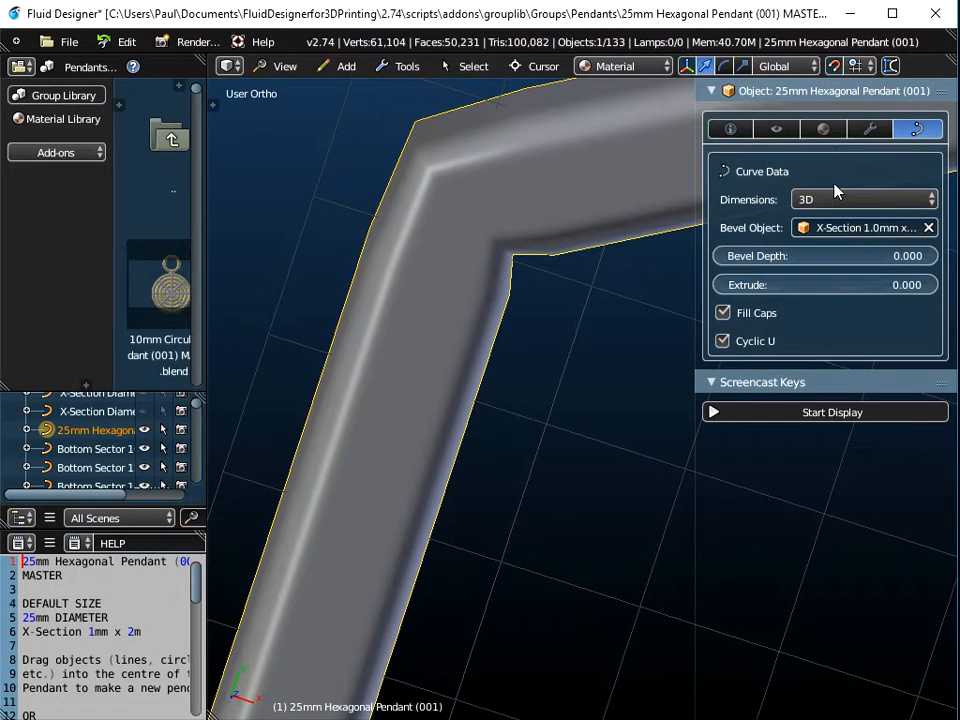
{"action": "left_click", "coordinate": [838, 203]}
{"action": "left_click", "coordinate": [832, 188]}
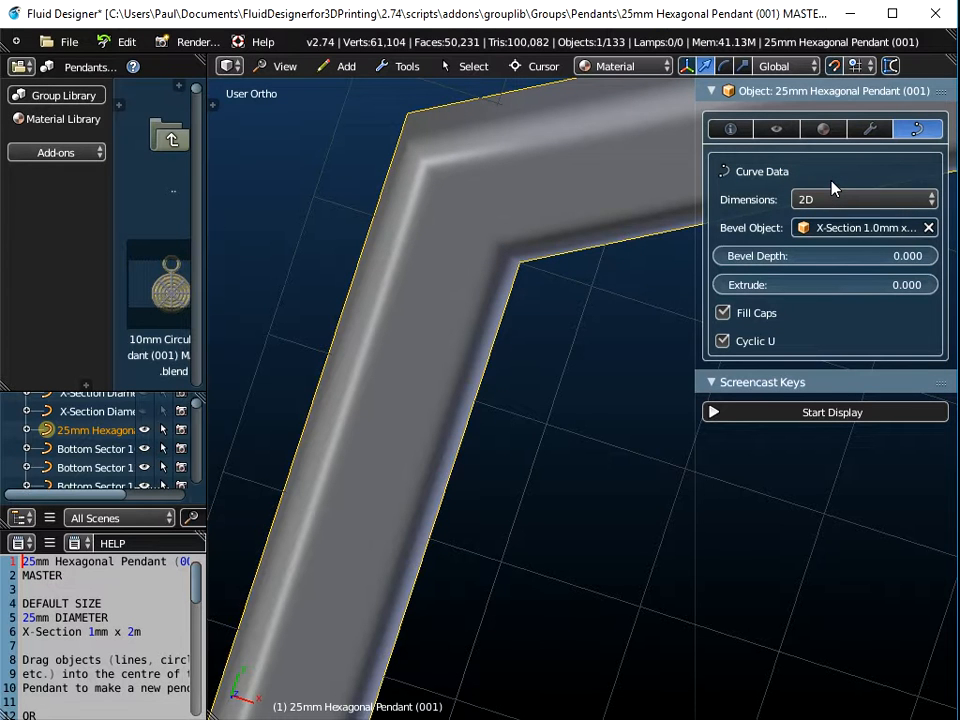
{"action": "middle_click_drag", "start_coordinate": [589, 396], "coordinate": [607, 432]}
{"action": "middle_click_drag", "start_coordinate": [621, 481], "coordinate": [613, 364]}
- Return the Curve Data dimensions to 3D and review the whole hexagonal frame
{"action": "left_click", "coordinate": [853, 201]}
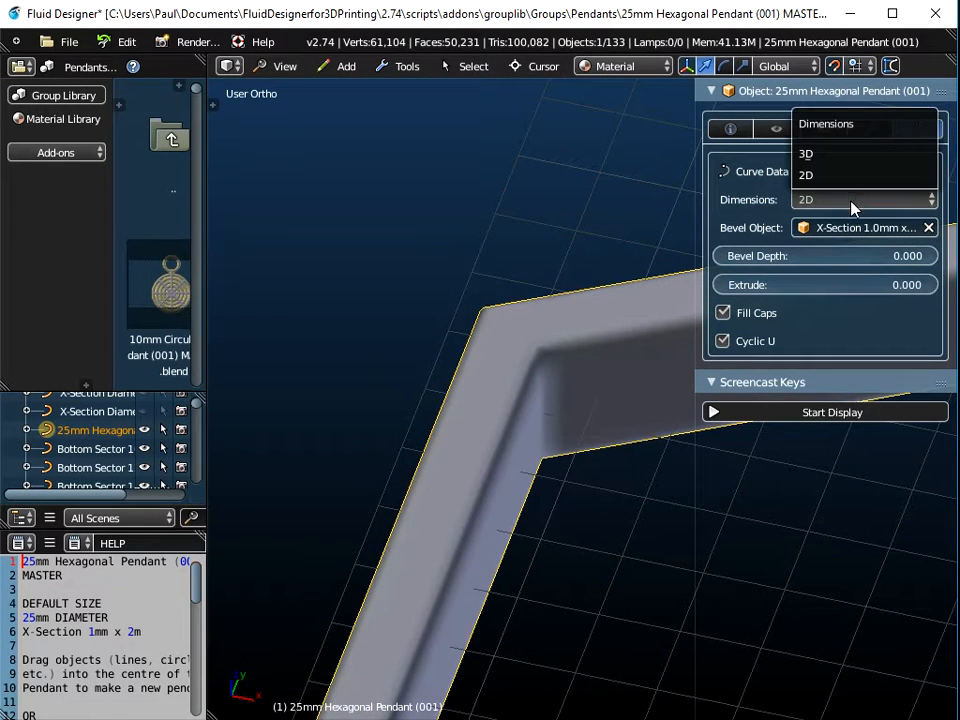
{"action": "left_click", "coordinate": [829, 155]}
{"action": "scroll", "coordinate": [506, 452], "scroll_direction": "down", "scroll_amount": 5}
{"action": "middle_click_drag", "start_coordinate": [530, 474], "coordinate": [440, 516]}
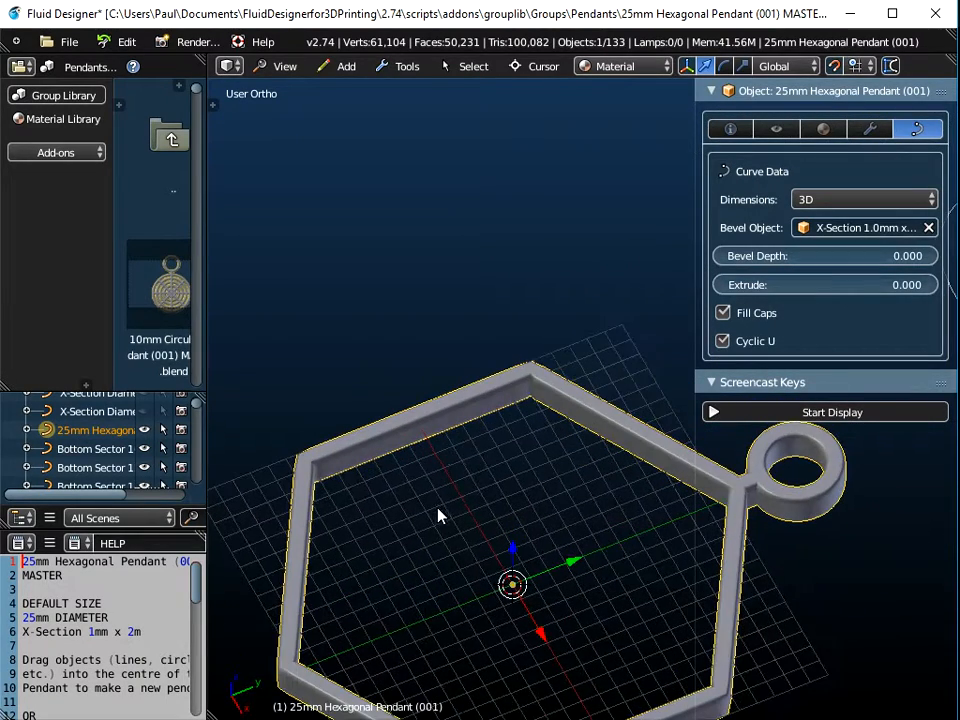
- Display the hexagonal pendant's object information to check its X, Y and Z dimensions
{"action": "left_click", "coordinate": [730, 130]}
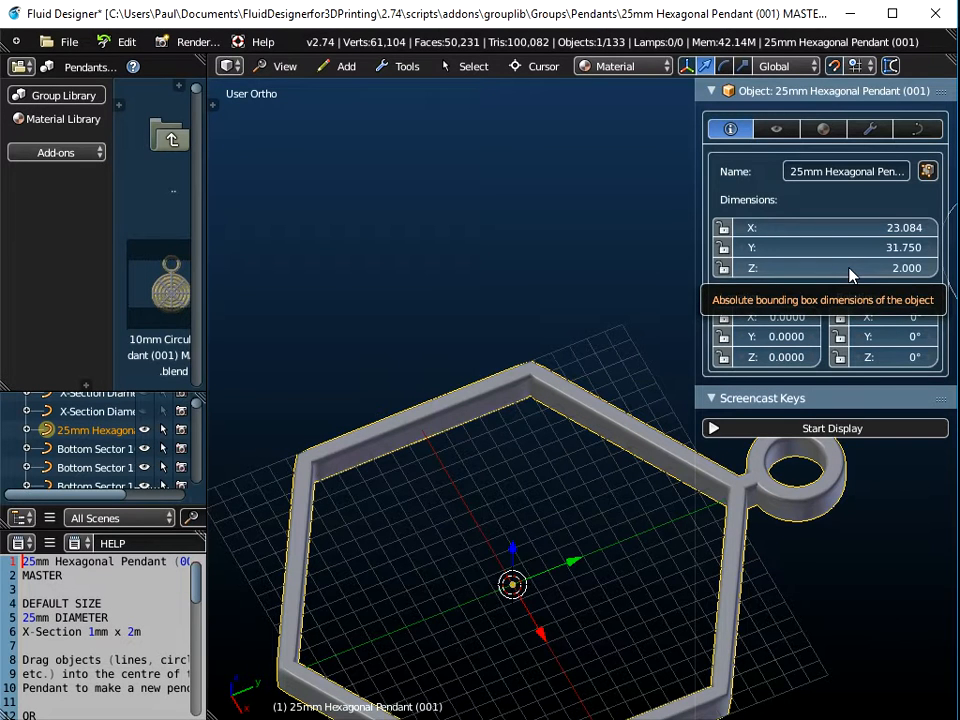
- Check the hexagonal pendant's Curve Data type and compare it with the X, Y and Z dimensions in its object information
{"action": "left_click", "coordinate": [917, 129]}
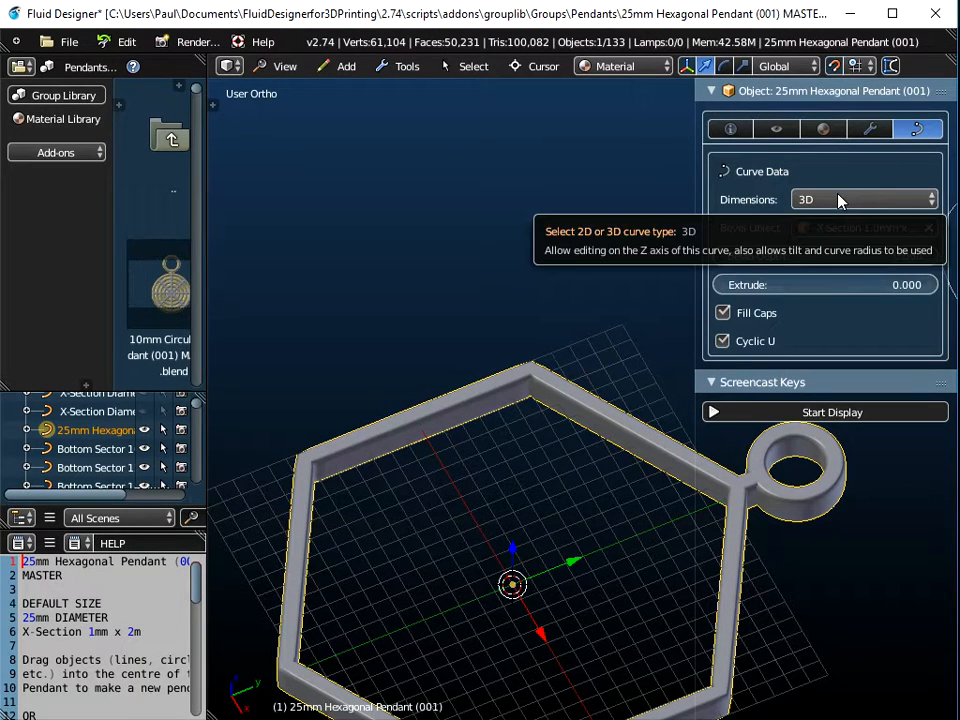
{"action": "left_click", "coordinate": [742, 127]}
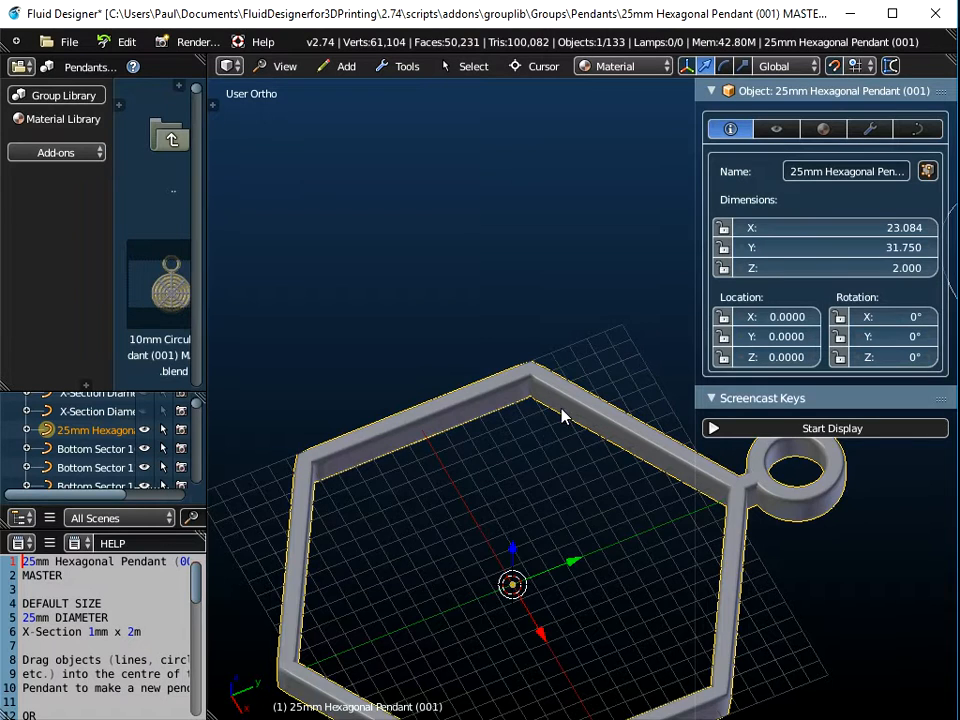
{"action": "scroll", "coordinate": [560, 400], "scroll_direction": "up", "scroll_amount": 1}
{"action": "scroll", "coordinate": [540, 408], "scroll_direction": "up", "scroll_amount": 1}
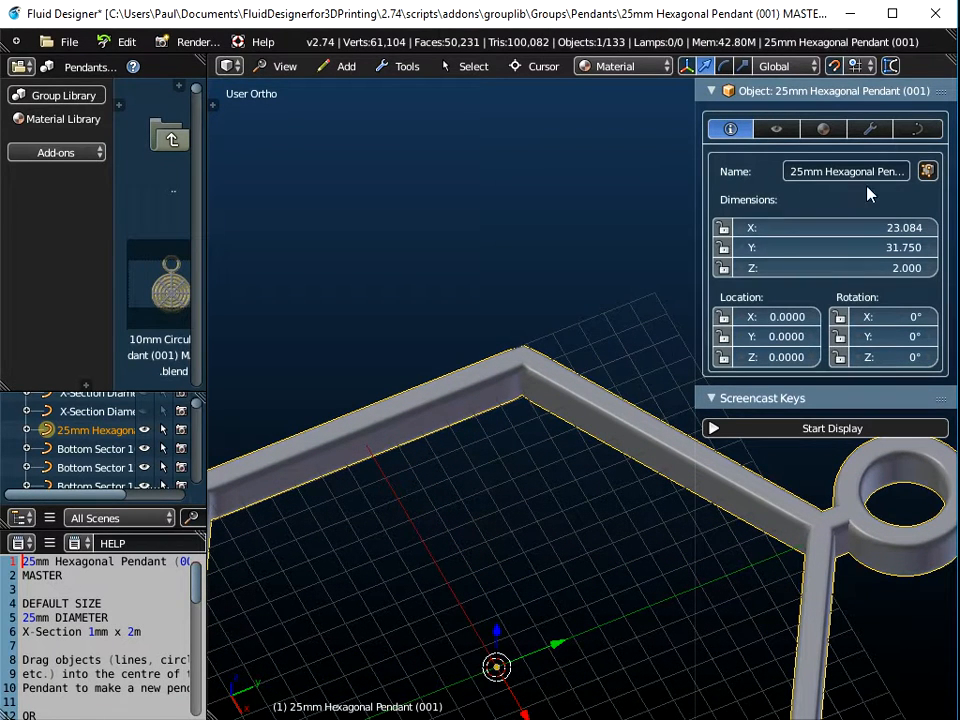
- Display the hexagonal pendant's Curve Data and examine the inner and outer edges of a frame corner in 3D mode
{"action": "left_click", "coordinate": [920, 130]}
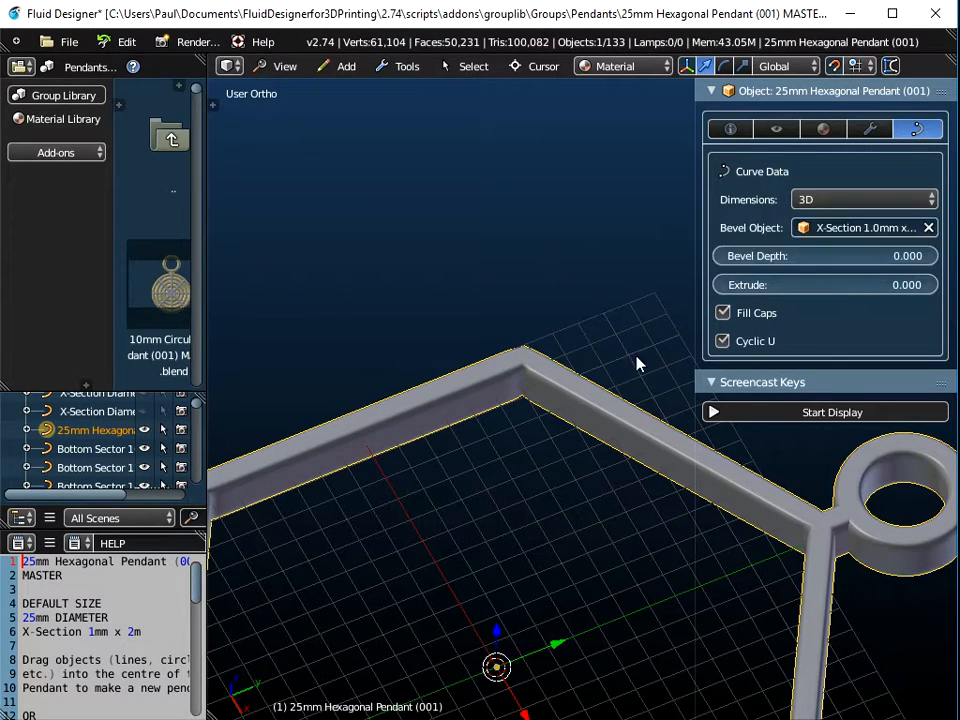
{"action": "scroll", "coordinate": [534, 326], "scroll_direction": "up", "scroll_amount": 3}
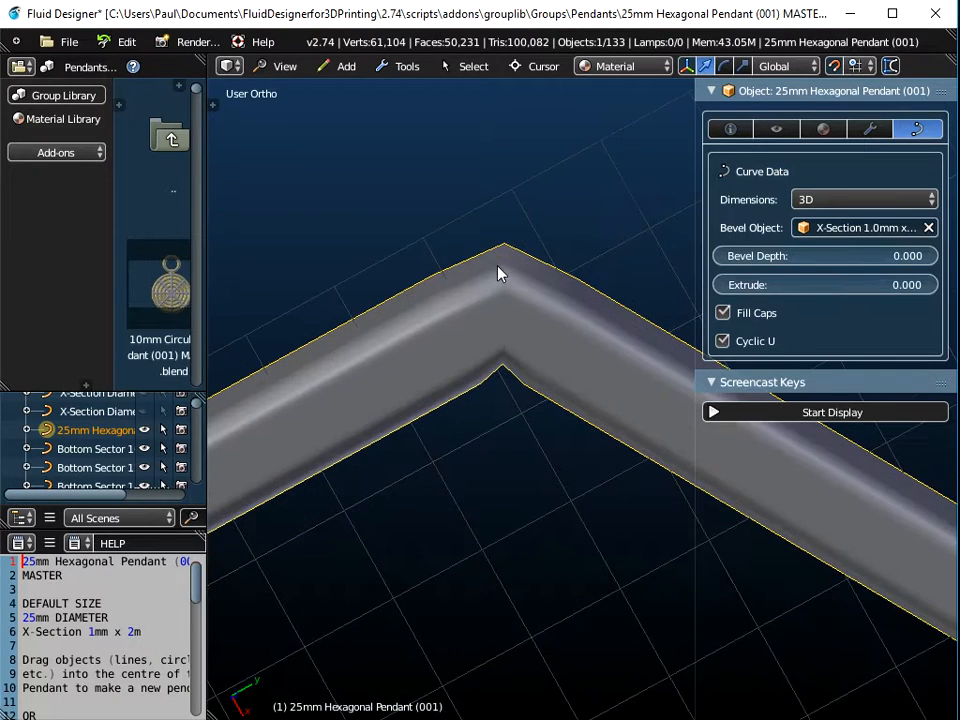
{"action": "middle_click_drag", "start_coordinate": [510, 373], "coordinate": [510, 290]}
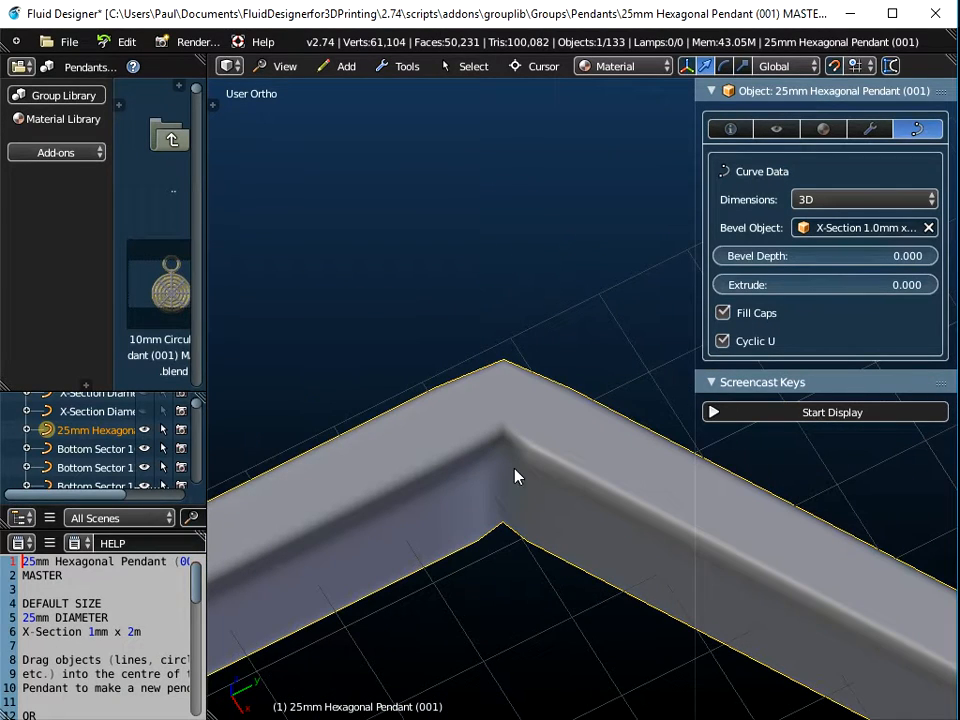
{"action": "scroll", "coordinate": [574, 494], "scroll_direction": "down", "scroll_amount": 4}
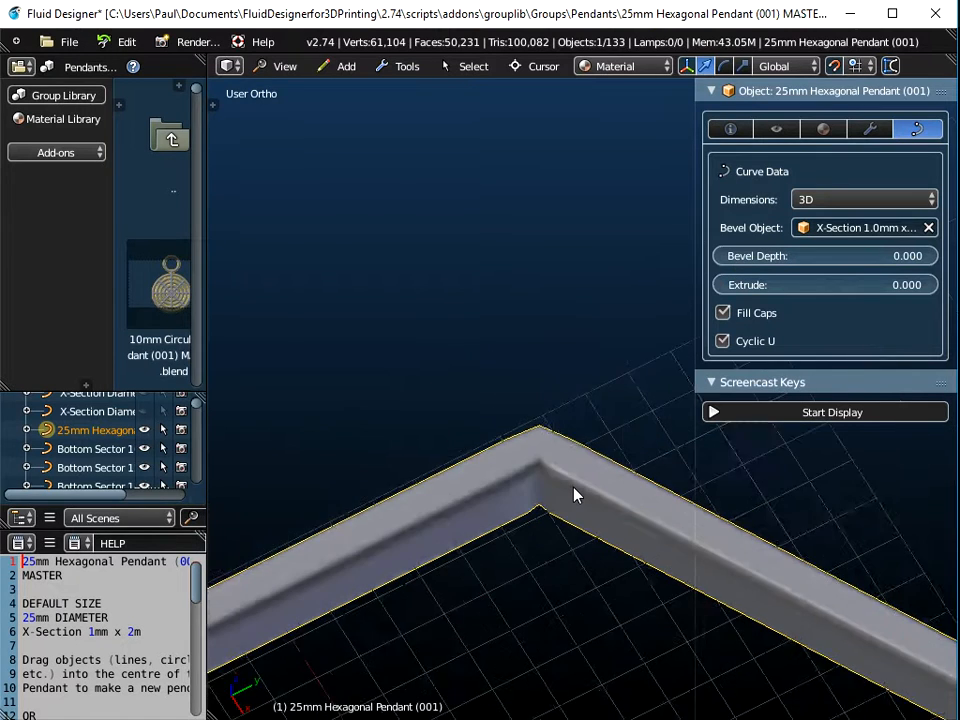
{"action": "scroll", "coordinate": [574, 494], "scroll_direction": "down", "scroll_amount": 5}
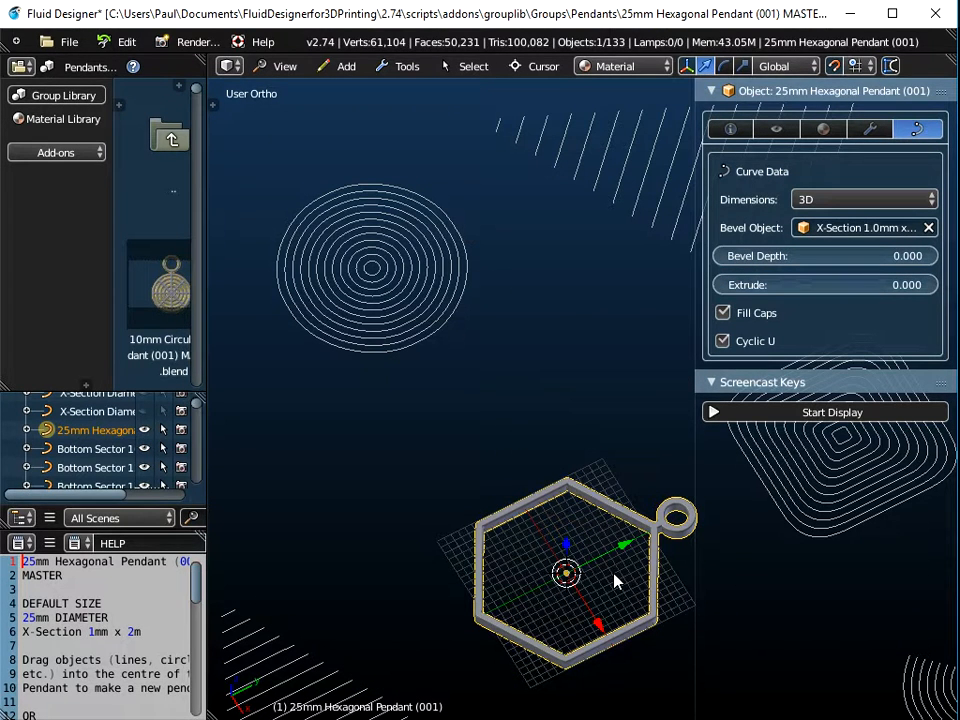
- Set the hexagonal pendant's Curve Data dimensions to 2D and inspect the frame corner
{"action": "left_click", "coordinate": [851, 201]}
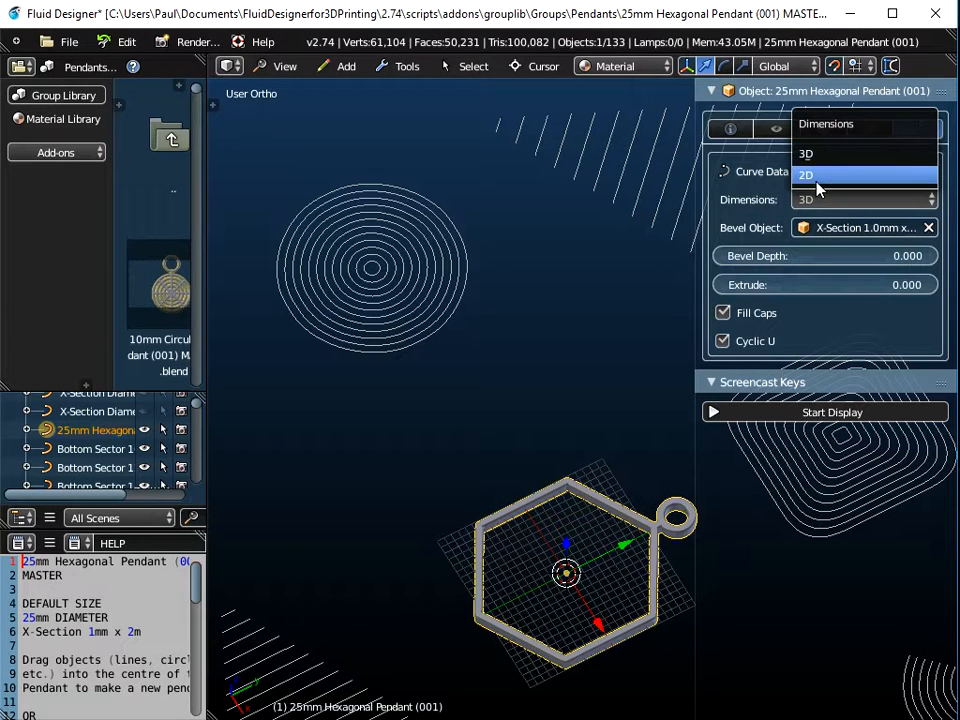
{"action": "left_click", "coordinate": [814, 176]}
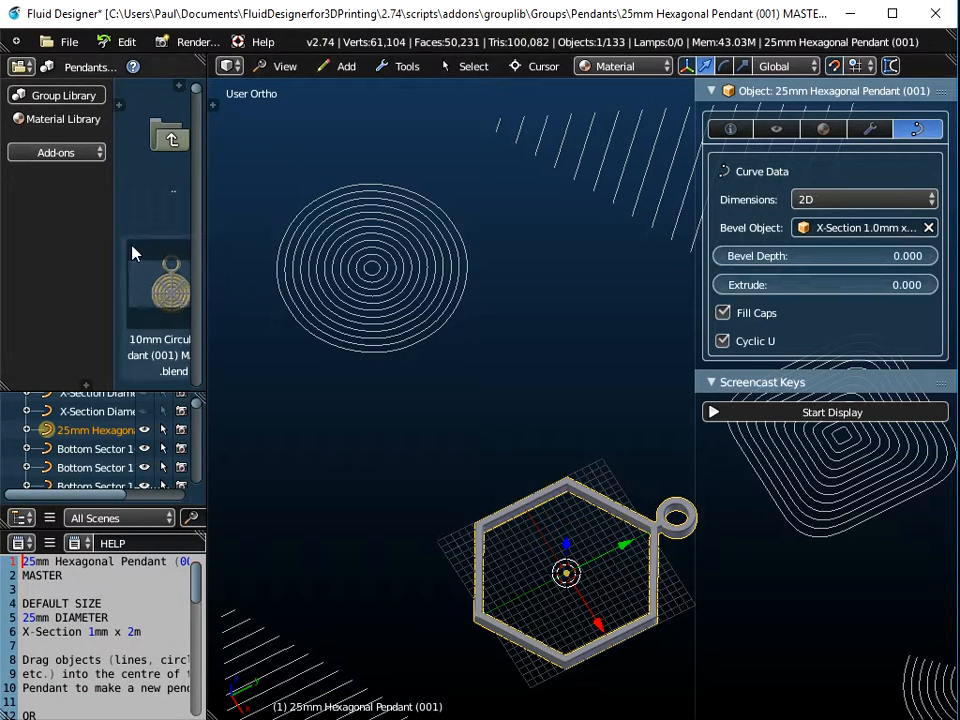
{"action": "left_click", "coordinate": [69, 41]}
{"action": "mouse_move", "coordinate": [82, 428]}
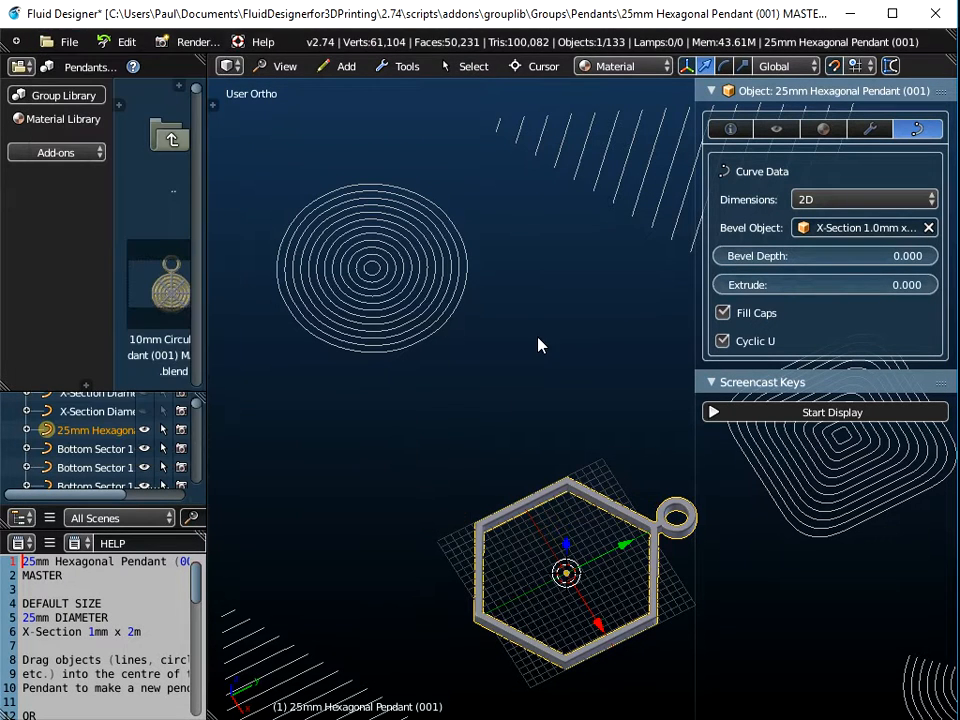
{"action": "scroll", "coordinate": [580, 540], "scroll_direction": "up", "scroll_amount": 8}
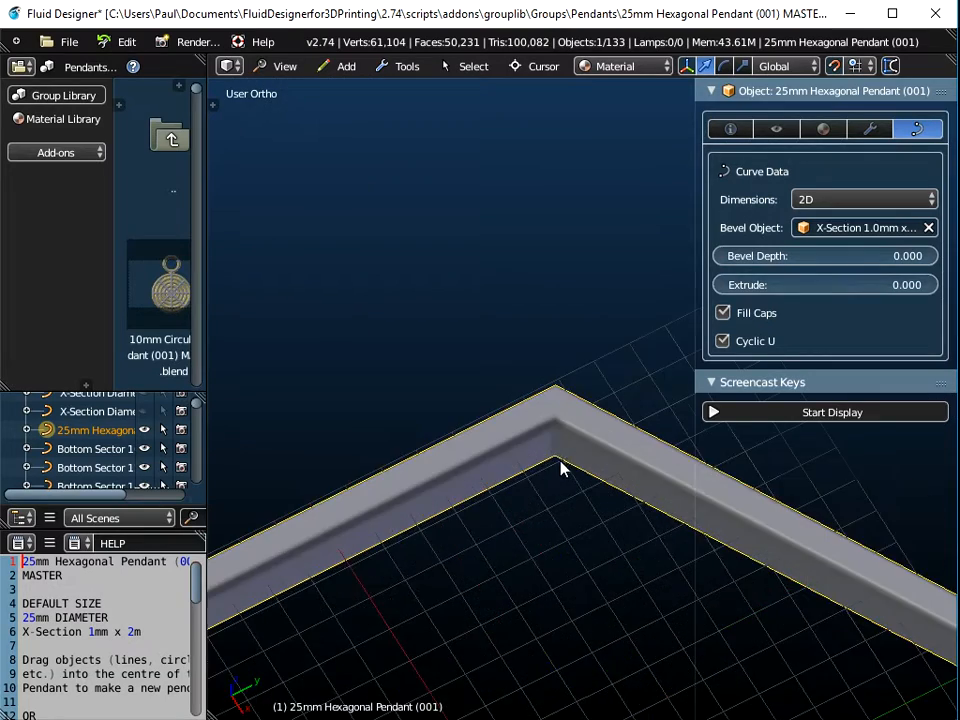
{"action": "scroll", "coordinate": [583, 456], "scroll_direction": "down", "scroll_amount": 3}
{"action": "scroll", "coordinate": [583, 456], "scroll_direction": "down", "scroll_amount": 5}
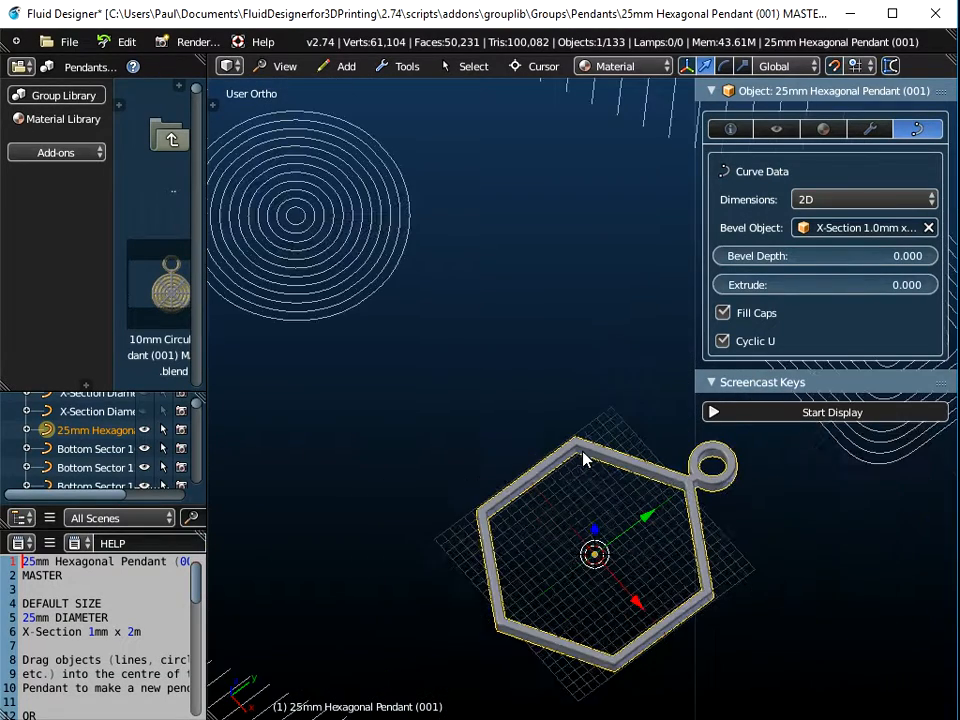
- Reload the start-up file to begin with an empty scene
{"action": "left_click", "coordinate": [74, 44]}
{"action": "left_click", "coordinate": [79, 64]}
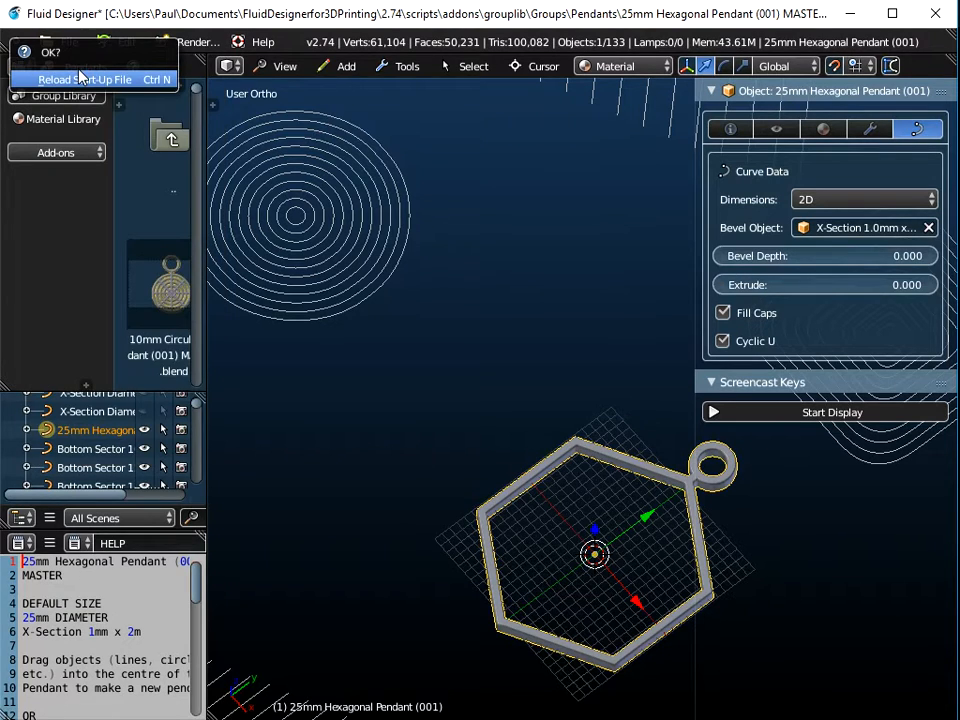
{"action": "left_click", "coordinate": [79, 78]}
- Switch the group library to Earrings and load the 15mm Pentagonal Earring (001) MASTER into the work area
{"action": "left_click", "coordinate": [80, 67]}
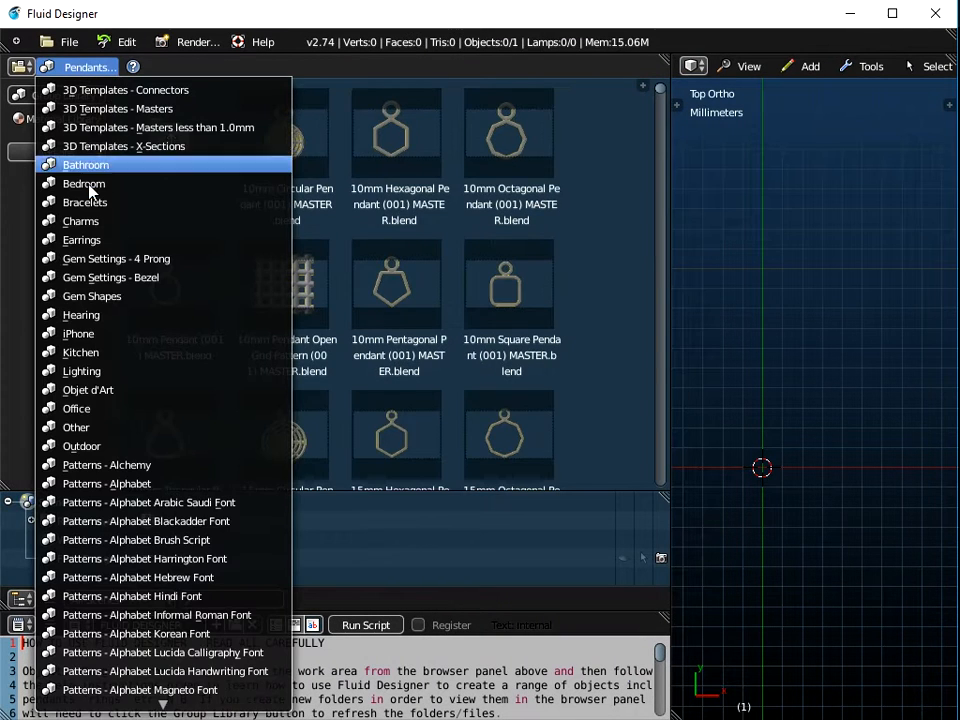
{"action": "left_click", "coordinate": [84, 240]}
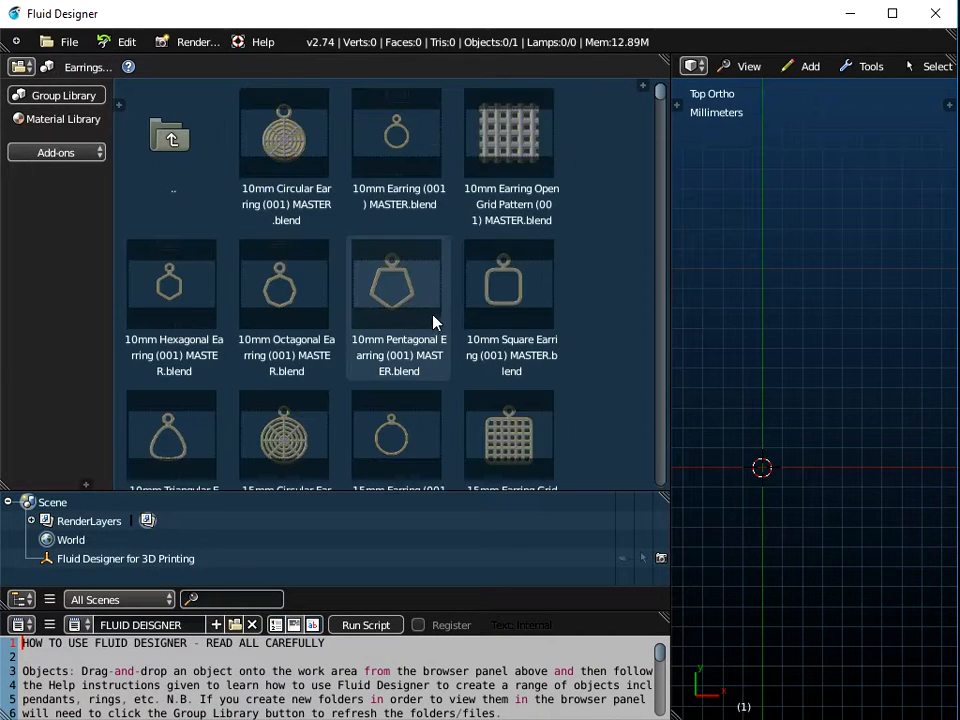
{"action": "scroll", "coordinate": [401, 394], "scroll_direction": "down", "scroll_amount": 5}
{"action": "left_click_drag", "start_coordinate": [407, 298], "coordinate": [760, 381]}
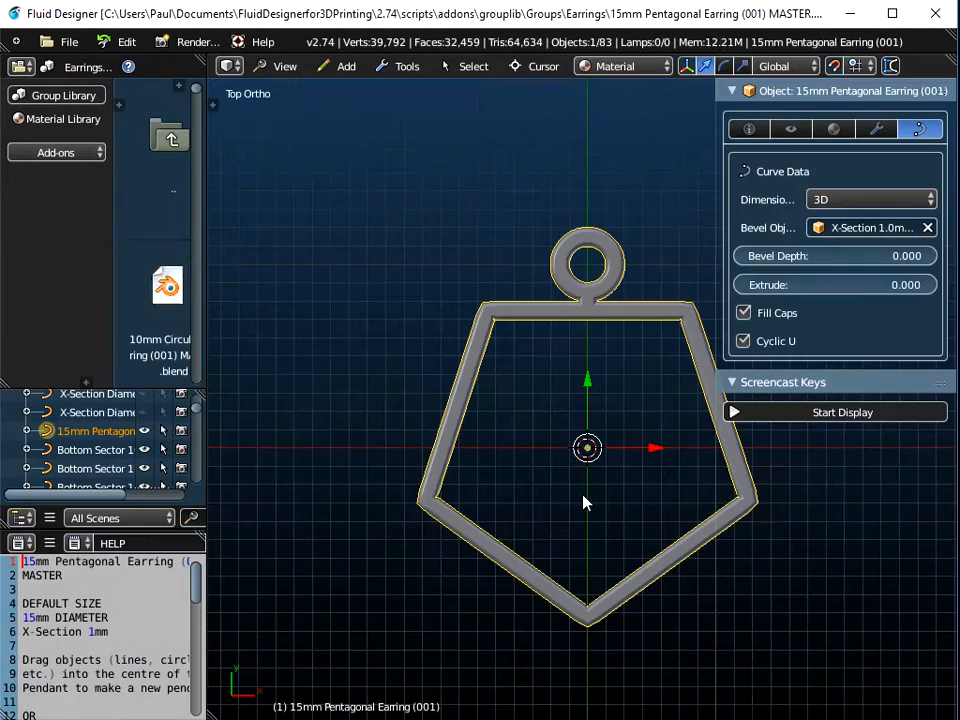
- Examine an upper corner of the pentagonal earring's frame with its curve in 3D mode
{"action": "middle_click_drag", "start_coordinate": [583, 499], "coordinate": [558, 440]}
{"action": "scroll", "coordinate": [513, 328], "scroll_direction": "up", "scroll_amount": 10}
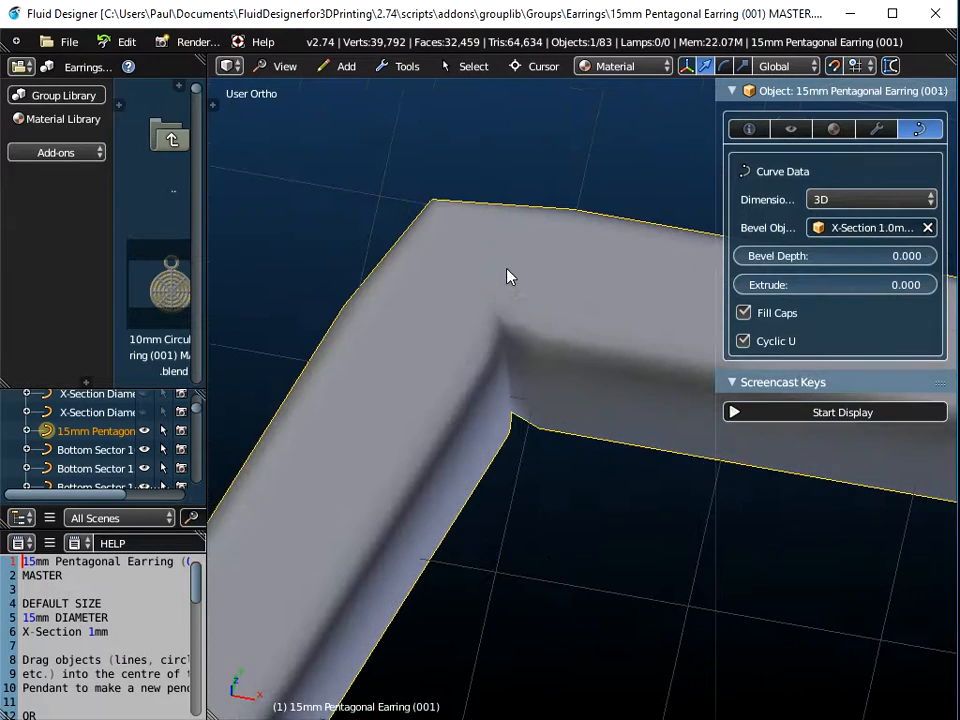
{"action": "scroll", "coordinate": [513, 350], "scroll_direction": "down", "scroll_amount": 5}
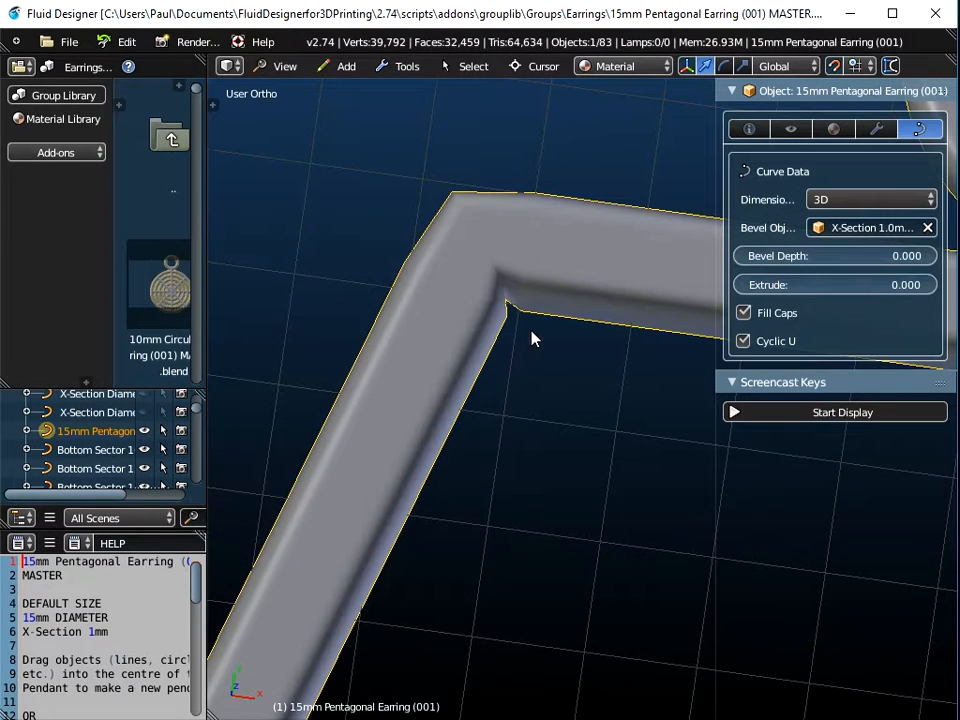
- Set the pentagonal earring's Curve Data dimensions to 2D and review the corners of the whole frame
{"action": "left_click", "coordinate": [838, 201]}
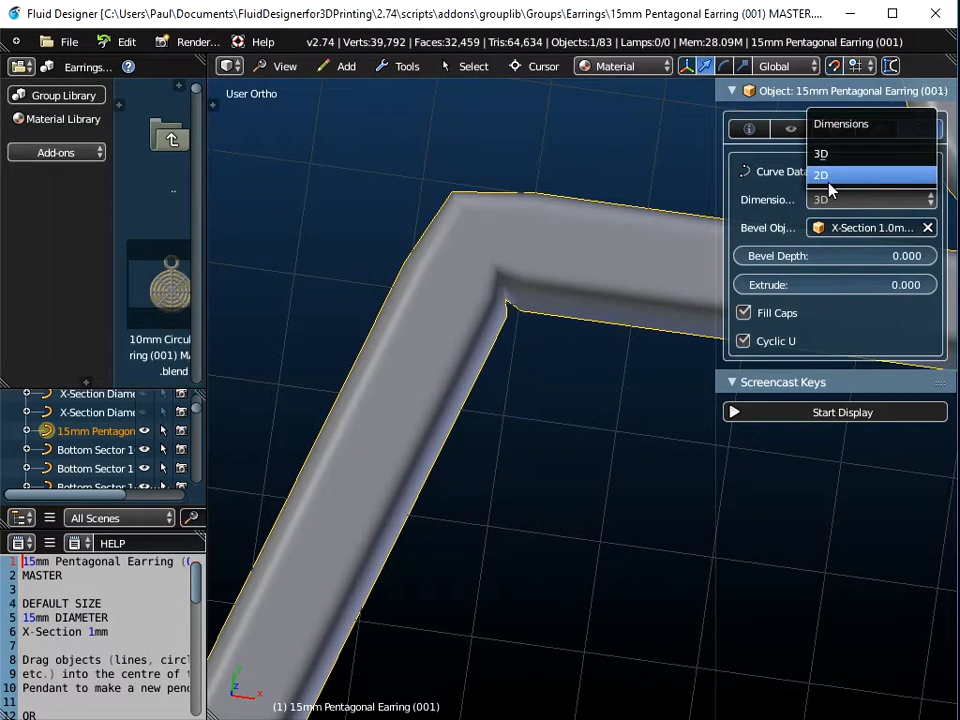
{"action": "left_click", "coordinate": [828, 175]}
{"action": "scroll", "coordinate": [472, 276], "scroll_direction": "down", "scroll_amount": 8}
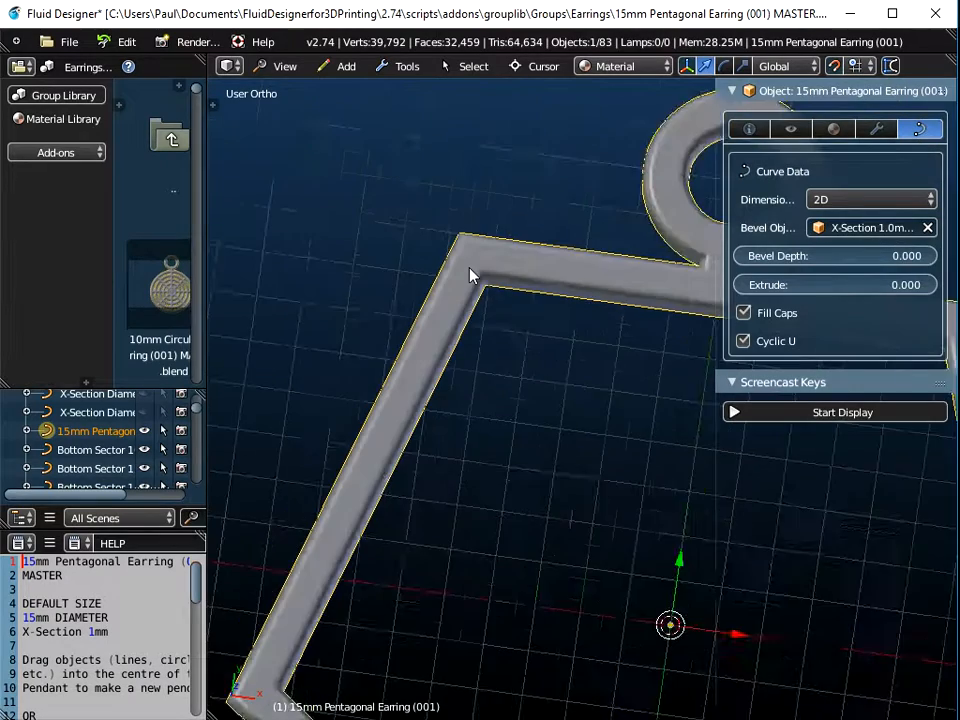
{"action": "middle_click_drag", "start_coordinate": [562, 383], "coordinate": [463, 414]}
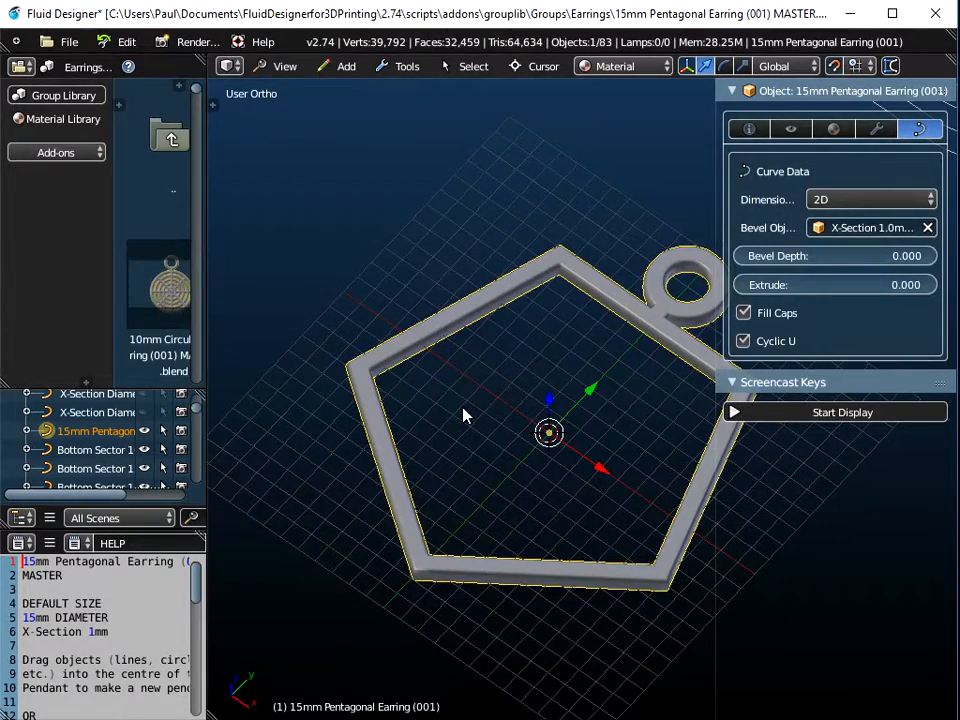